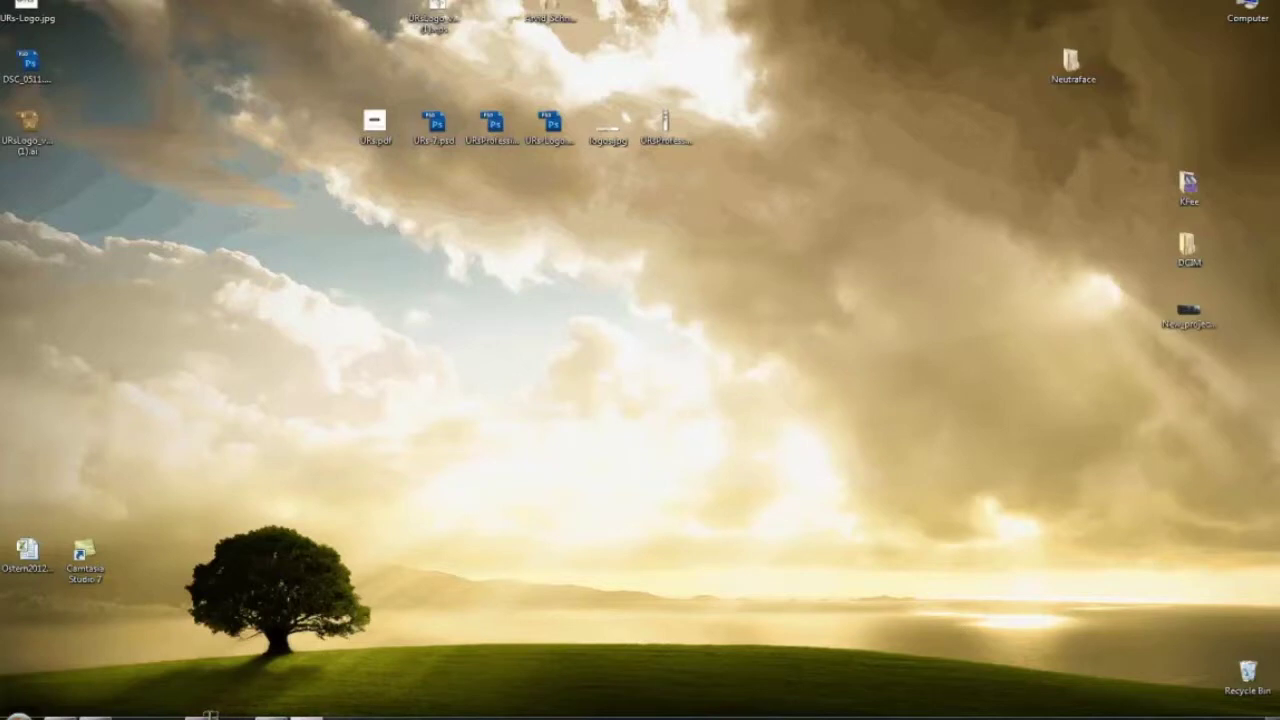
# - Switch to Photoshop, add the text "URs 3D" to the blank Untitled-2 document and reposition it on the canvas
pyautogui.click(209, 715)
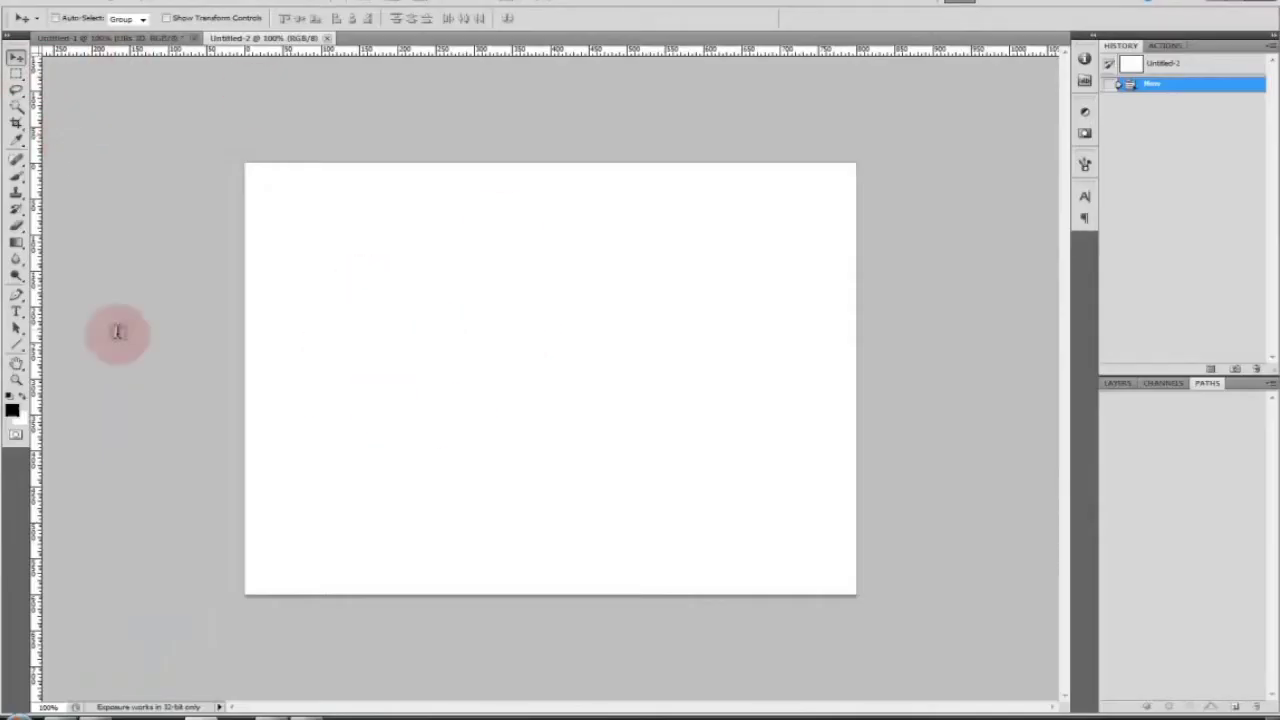
pyautogui.click(16, 314)
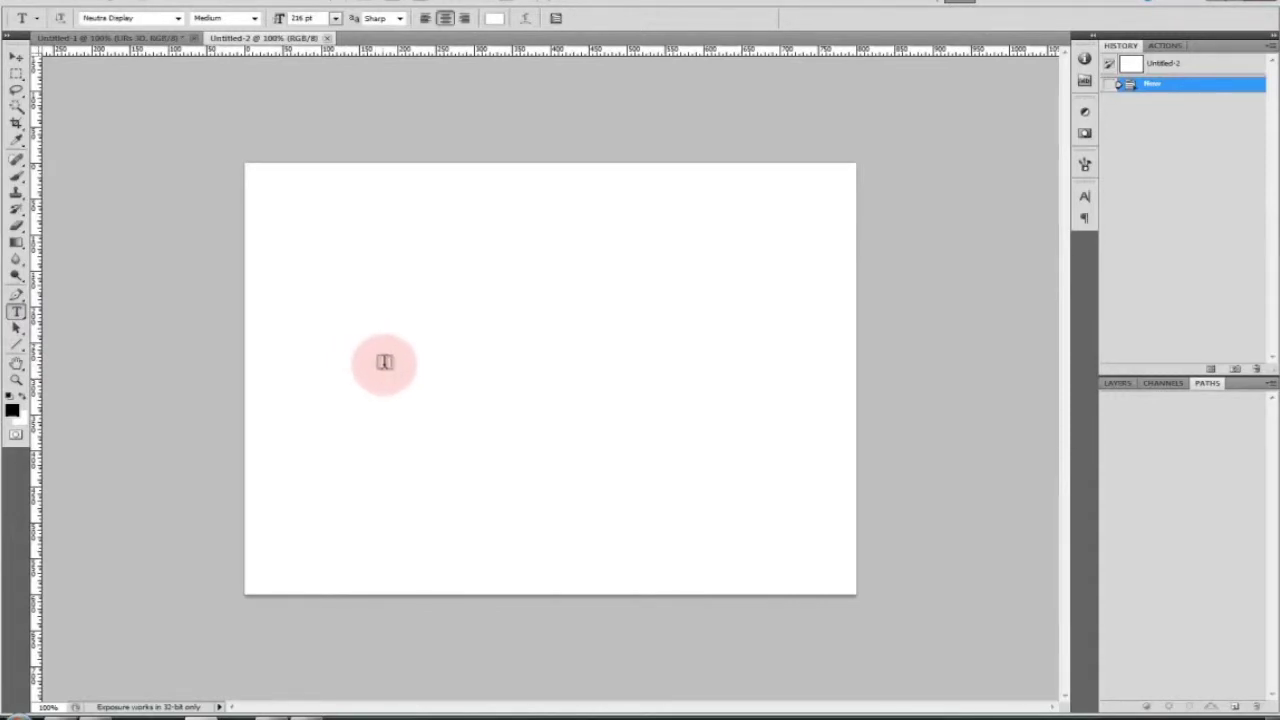
pyautogui.click(328, 375)
pyautogui.write('URS')
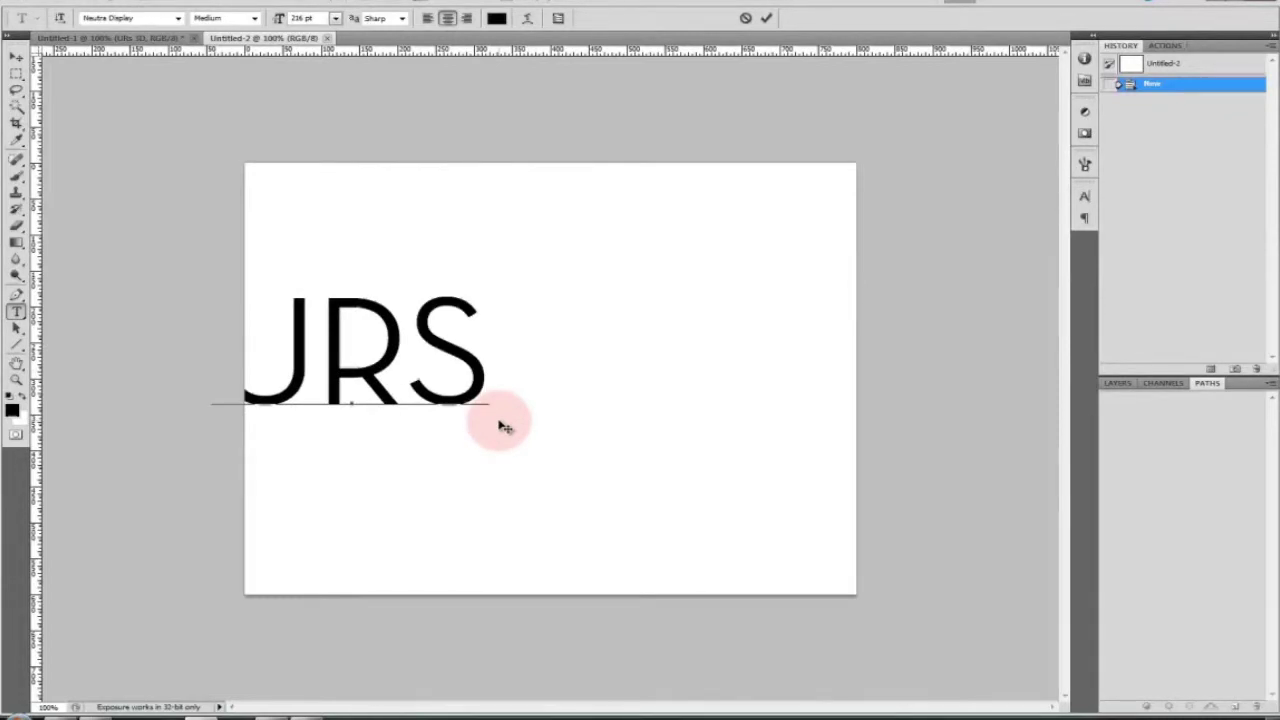
pyautogui.press('BackSpace')
pyautogui.write('s')
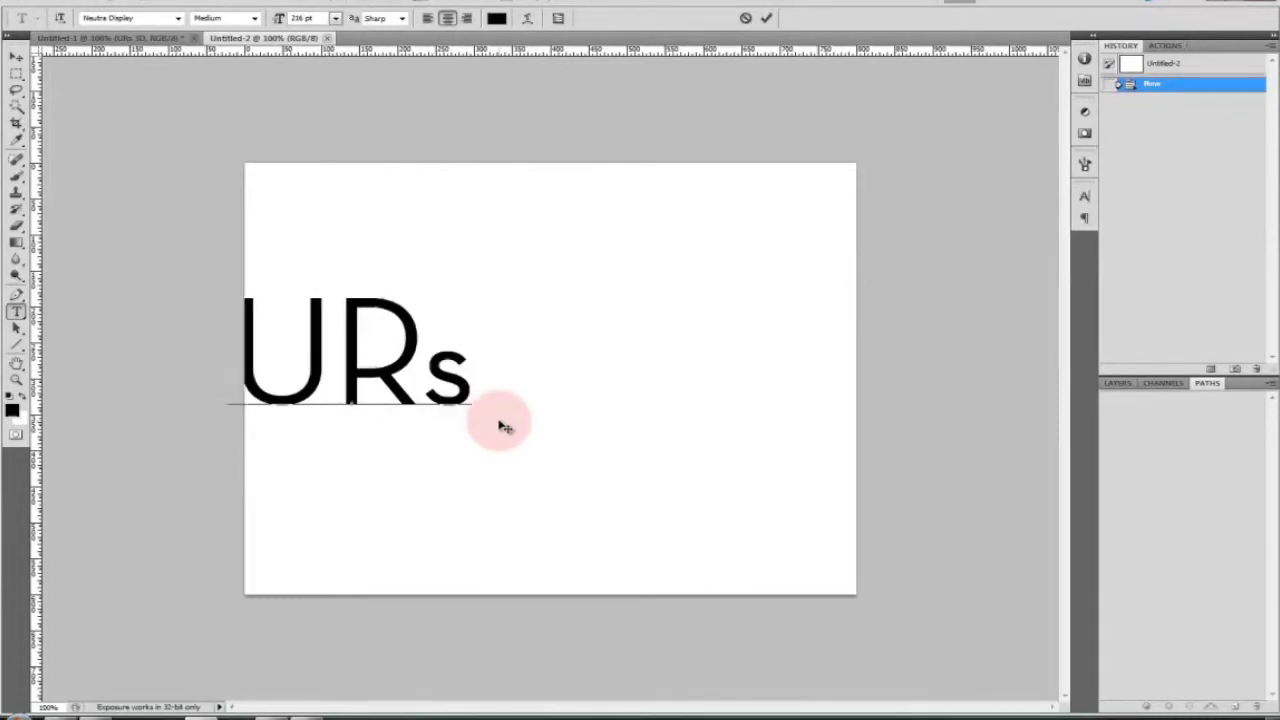
pyautogui.write(' §')
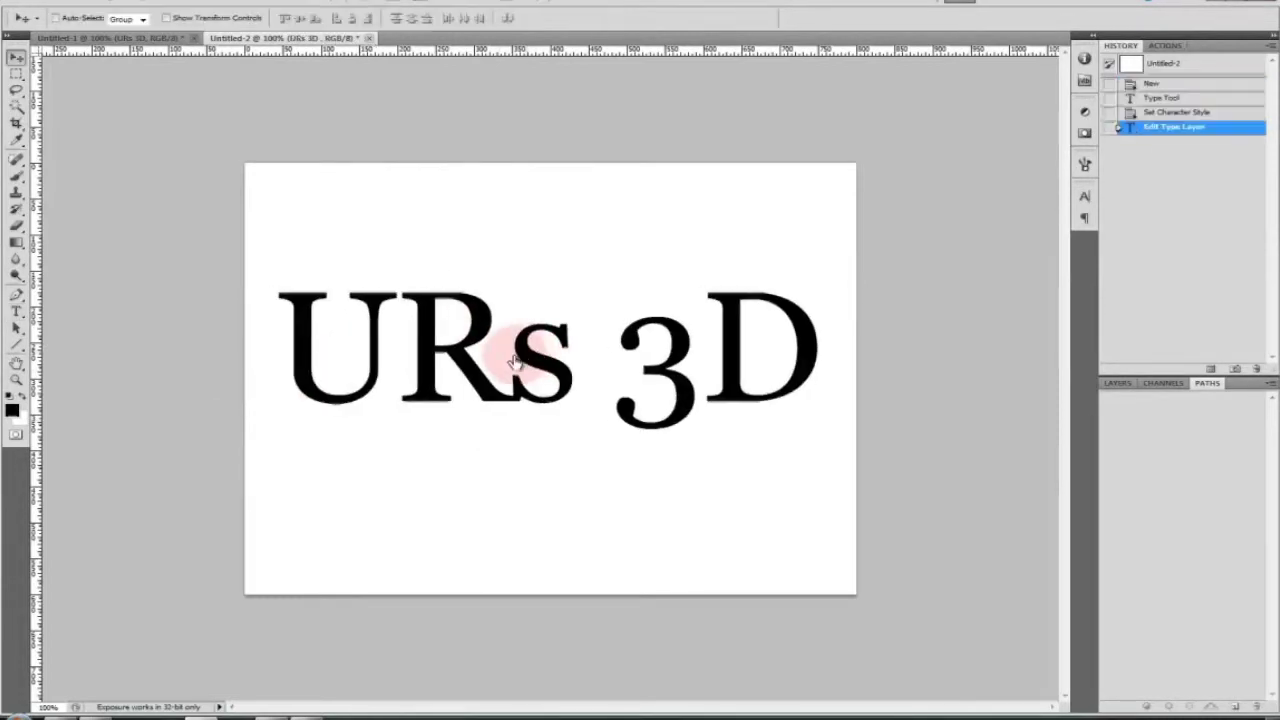
pyautogui.click(510, 362)
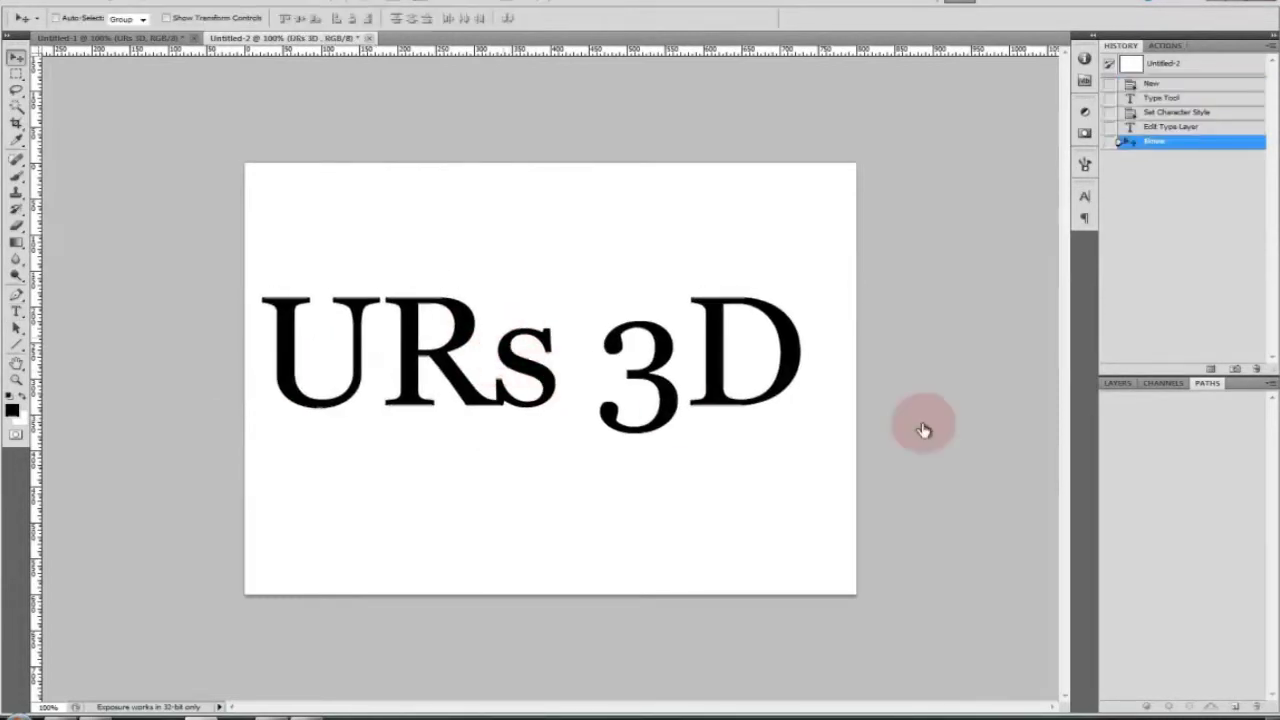
# - Change the "URs 3D" text layer's font to Neutra Display in the Medium style
pyautogui.click(1117, 383)
pyautogui.click(1169, 450)
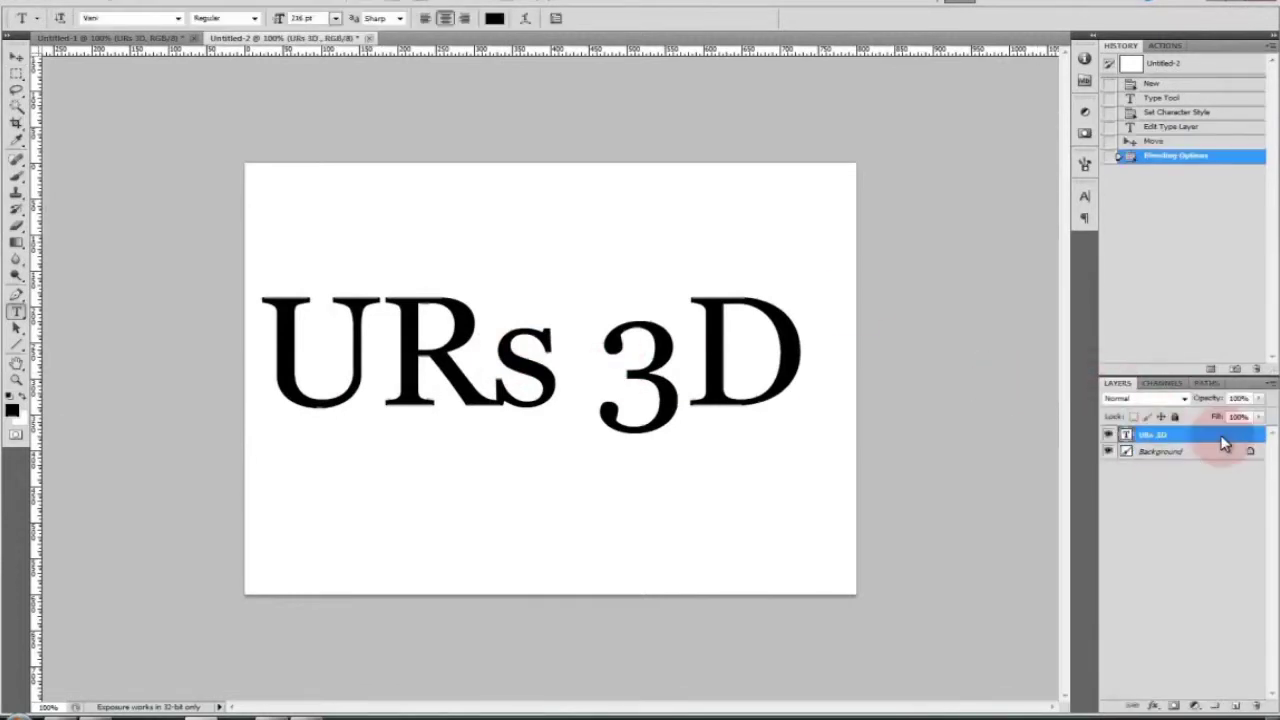
pyautogui.click(176, 20)
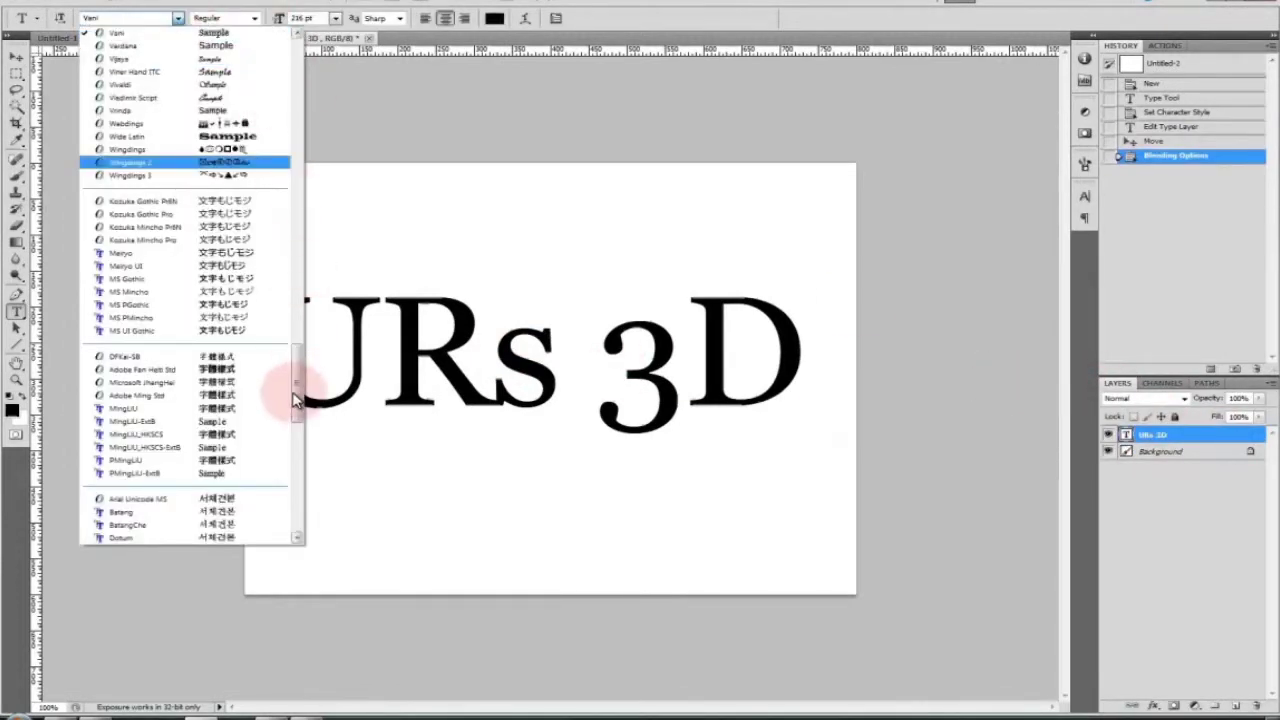
pyautogui.moveTo(297, 390); pyautogui.dragTo(310, 237)
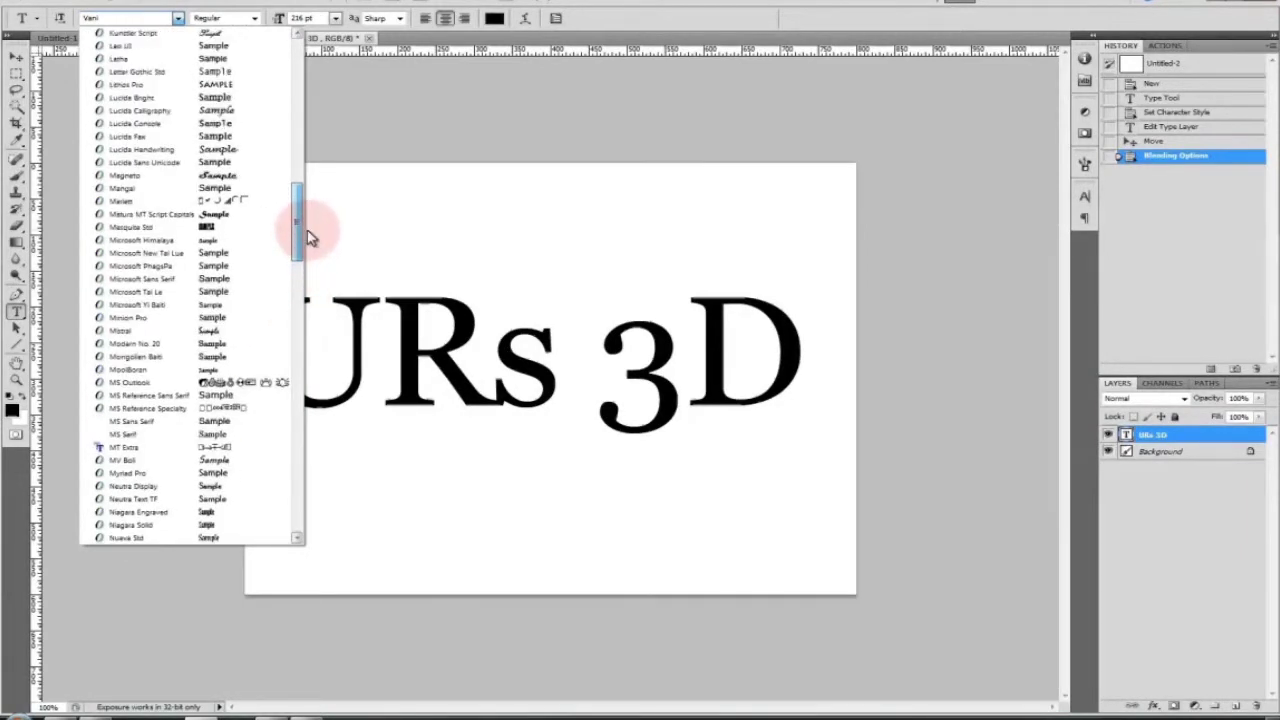
pyautogui.click(177, 488)
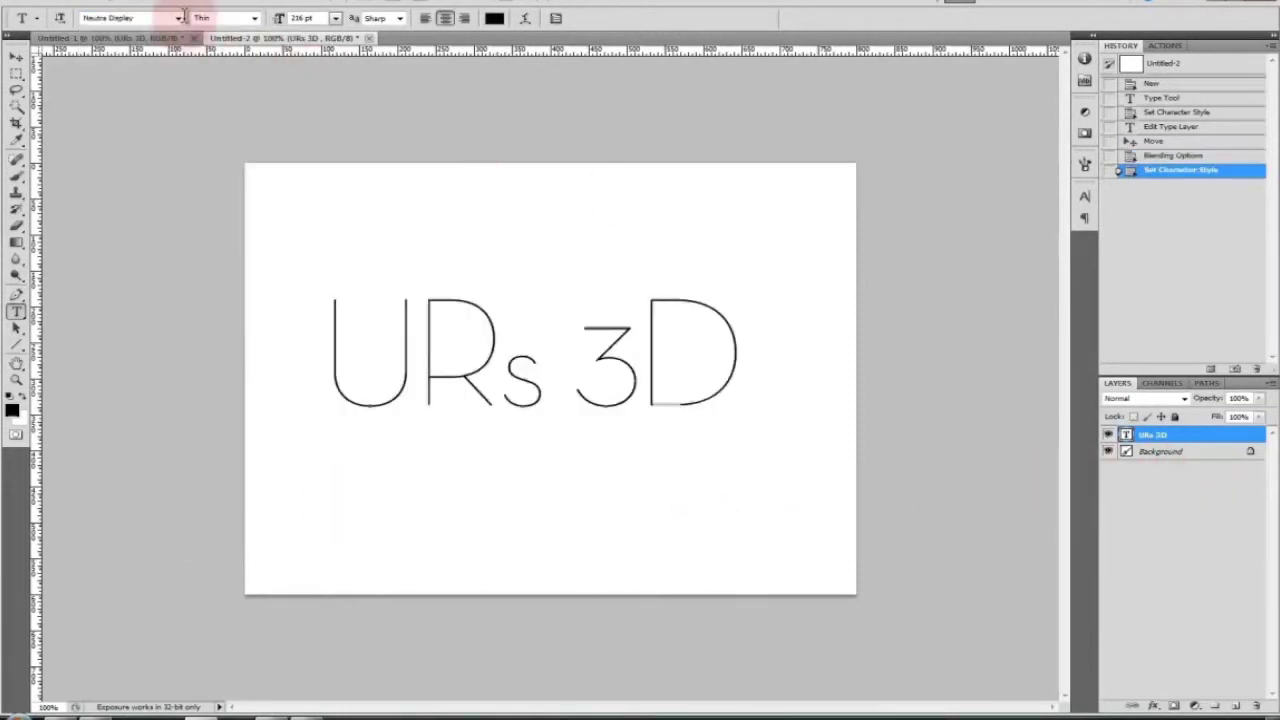
pyautogui.click(254, 18)
pyautogui.click(220, 55)
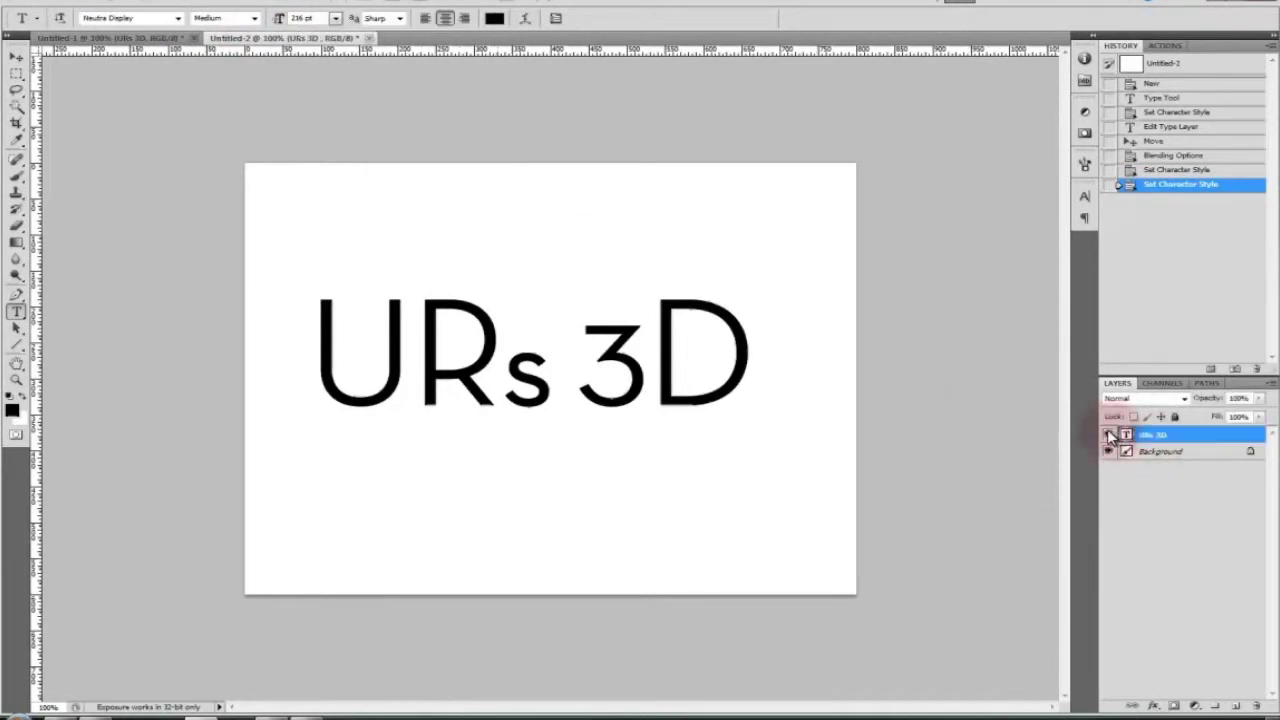
# - Create a work path from the "URs 3D" text layer and select that path
pyautogui.rightClick(1235, 436)
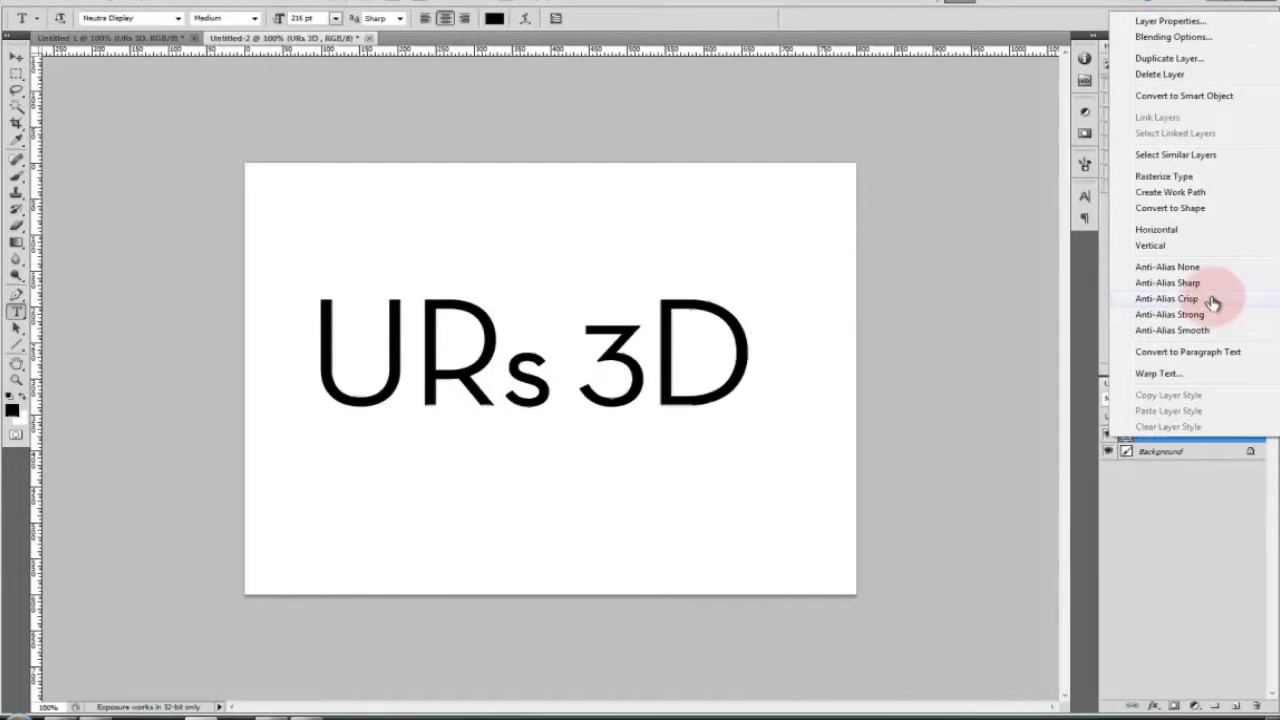
pyautogui.click(1190, 193)
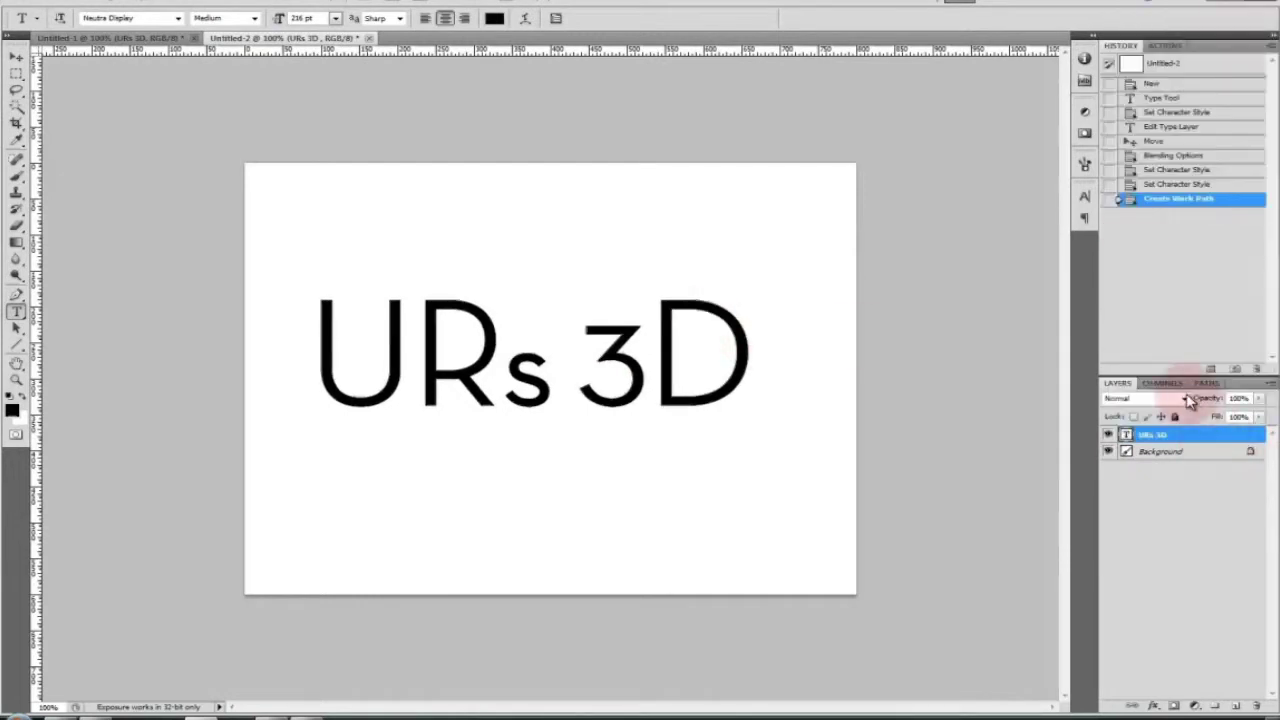
pyautogui.click(1205, 383)
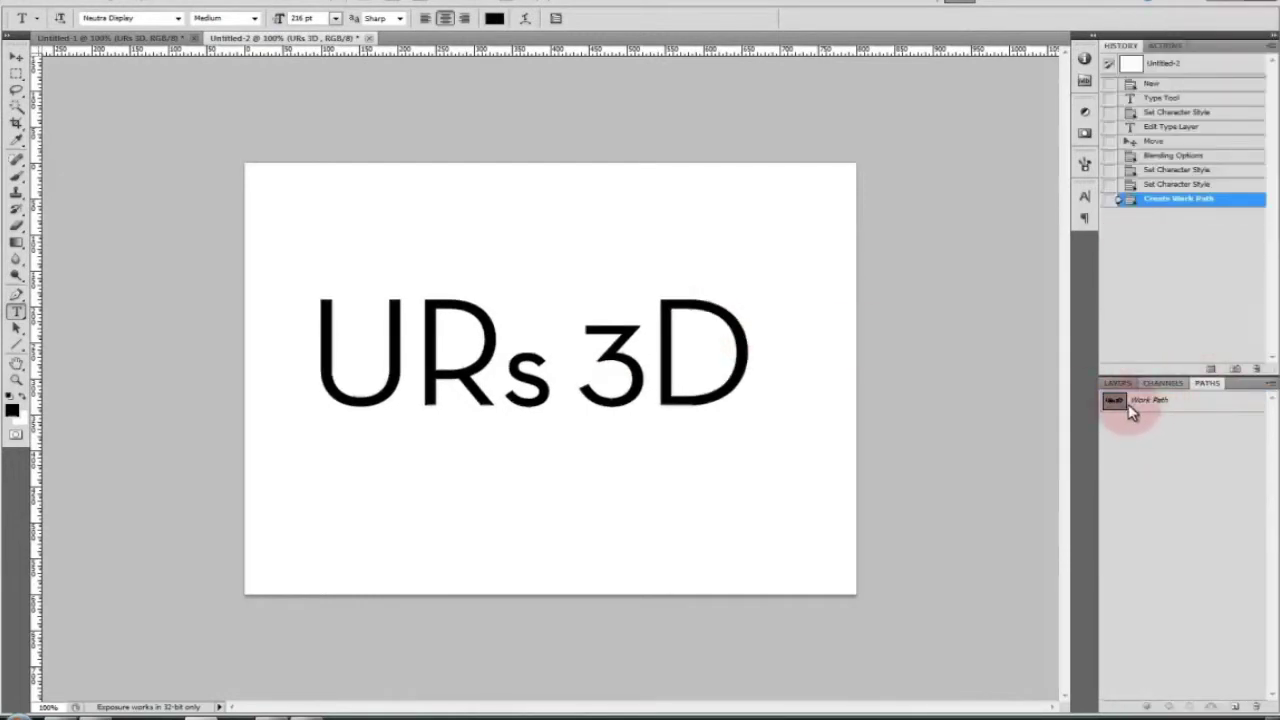
pyautogui.click(1200, 401)
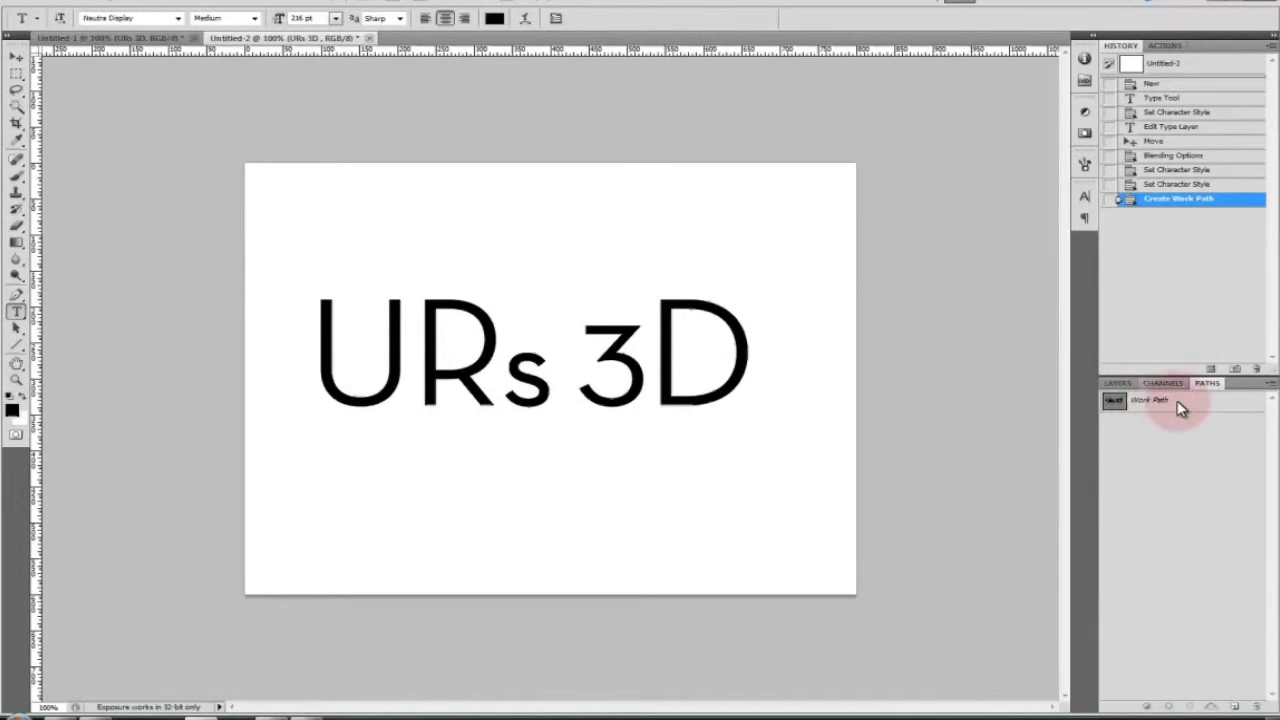
# - Export the work path to the desktop as an Illustrator file named URs_AILogo
pyautogui.click(47, 5)
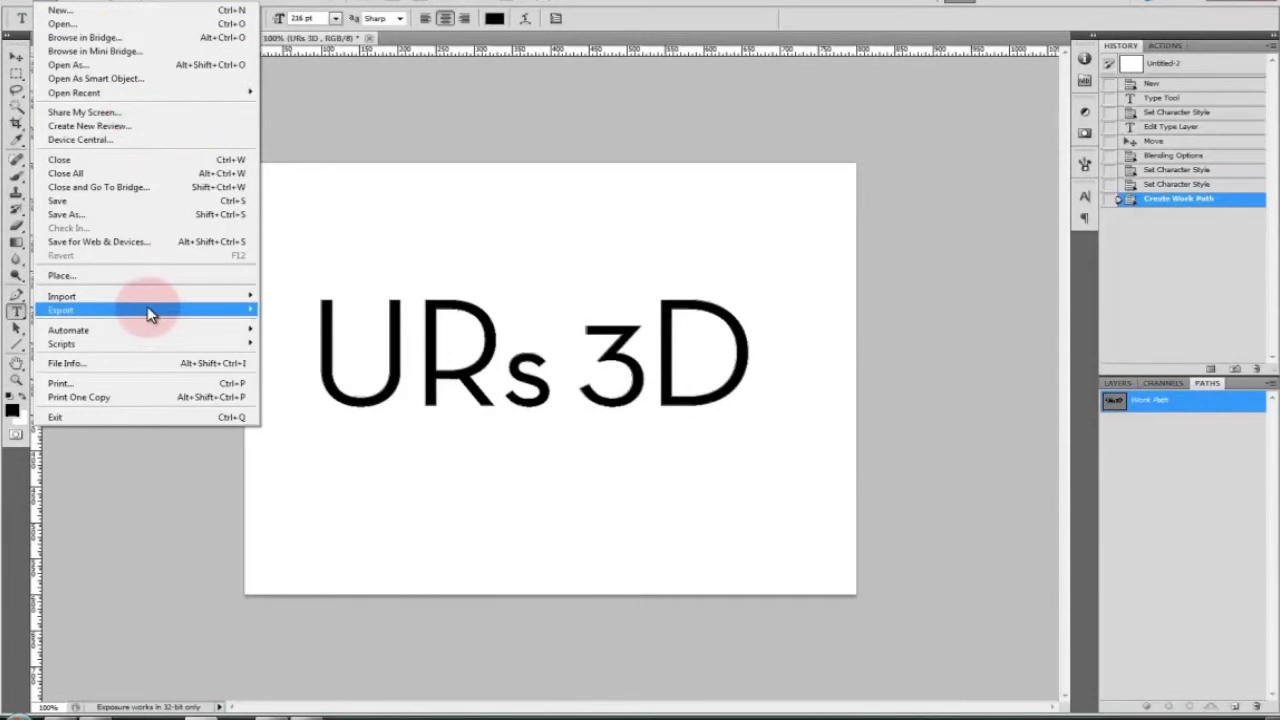
pyautogui.moveTo(234, 313)
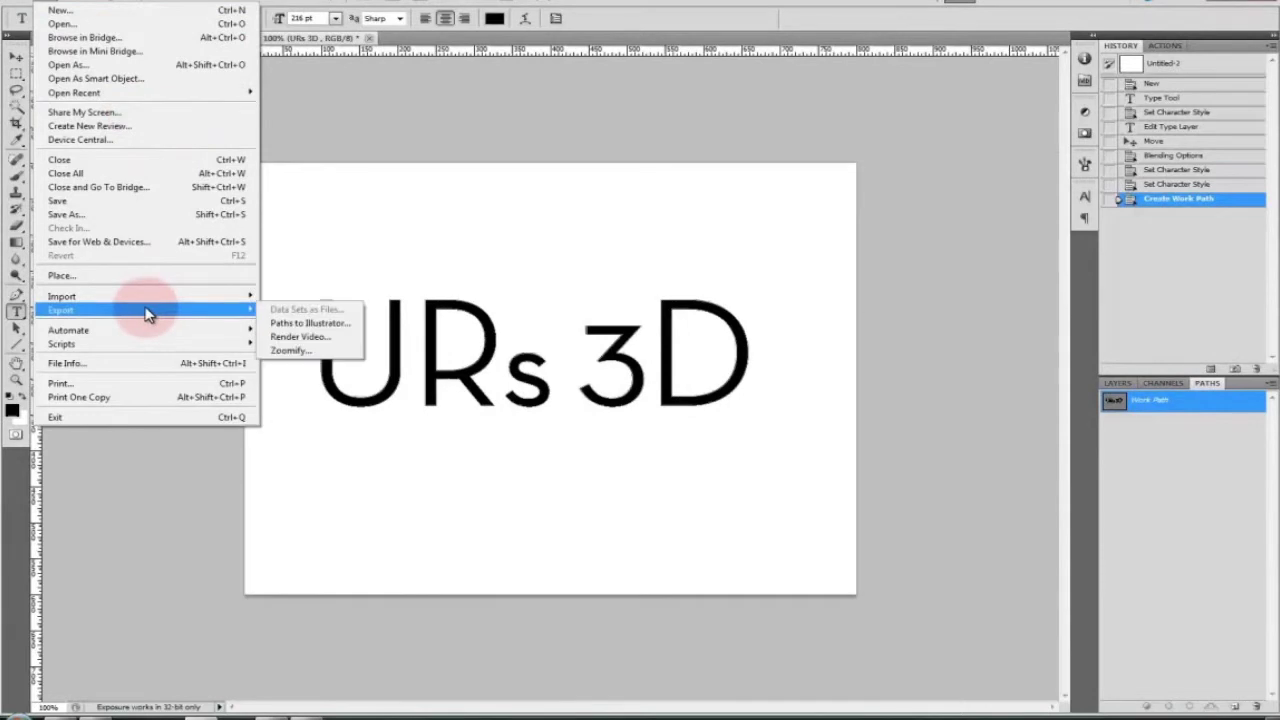
pyautogui.click(304, 326)
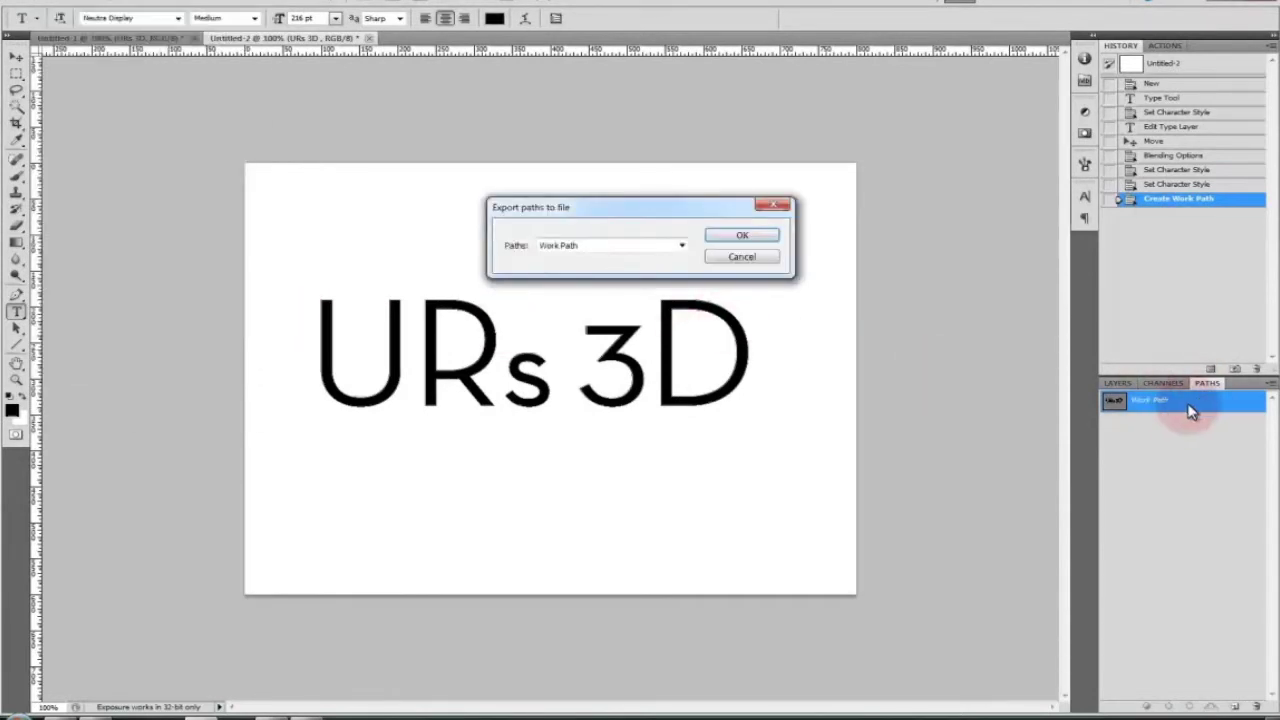
pyautogui.click(751, 239)
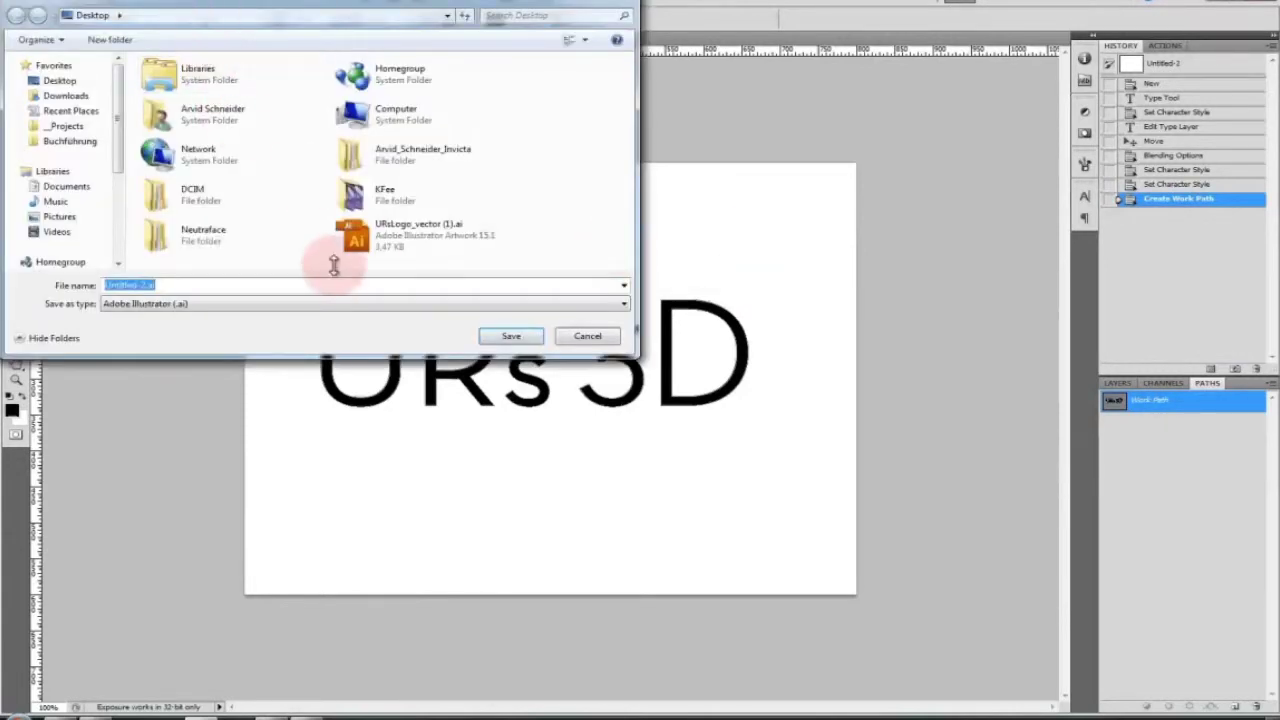
pyautogui.write('URs')
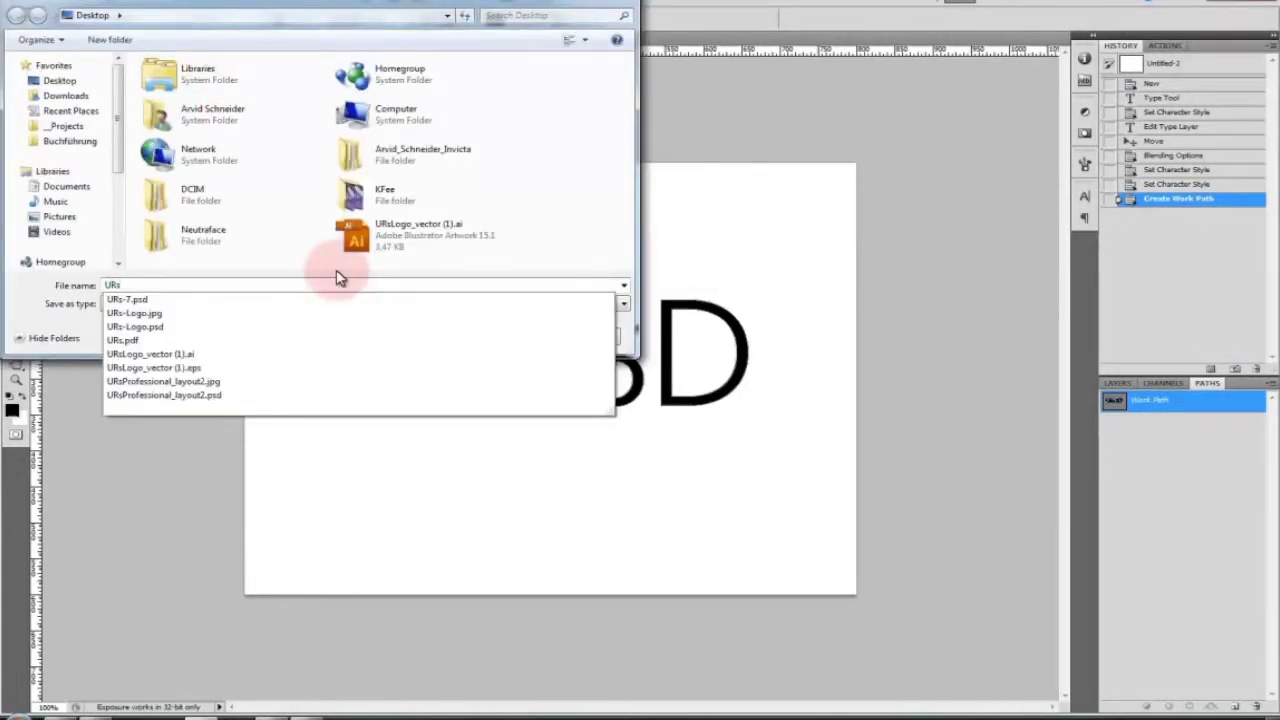
pyautogui.write('_Al')
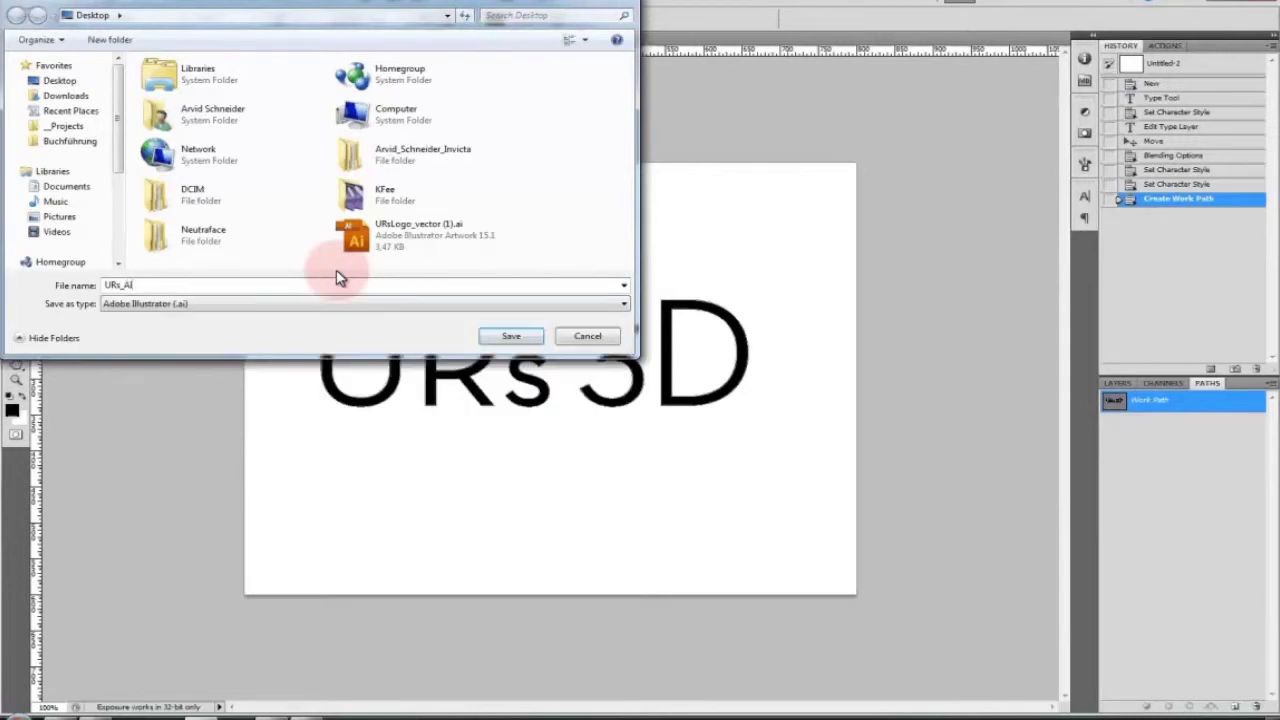
pyautogui.write('l')
pyautogui.press('Return')
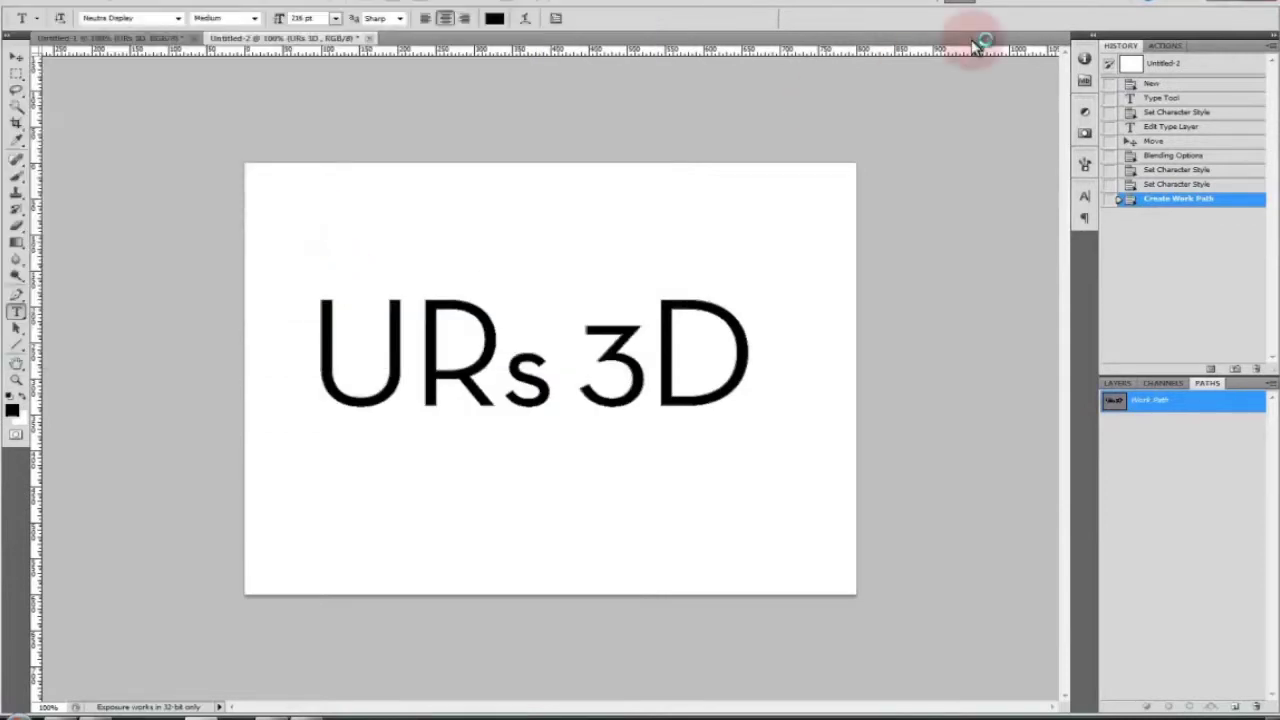
# - Examine the exported URs_AILogo.ai in Illustrator by expanding Layer 1 and selecting all its compound paths
pyautogui.click(1222, 5)
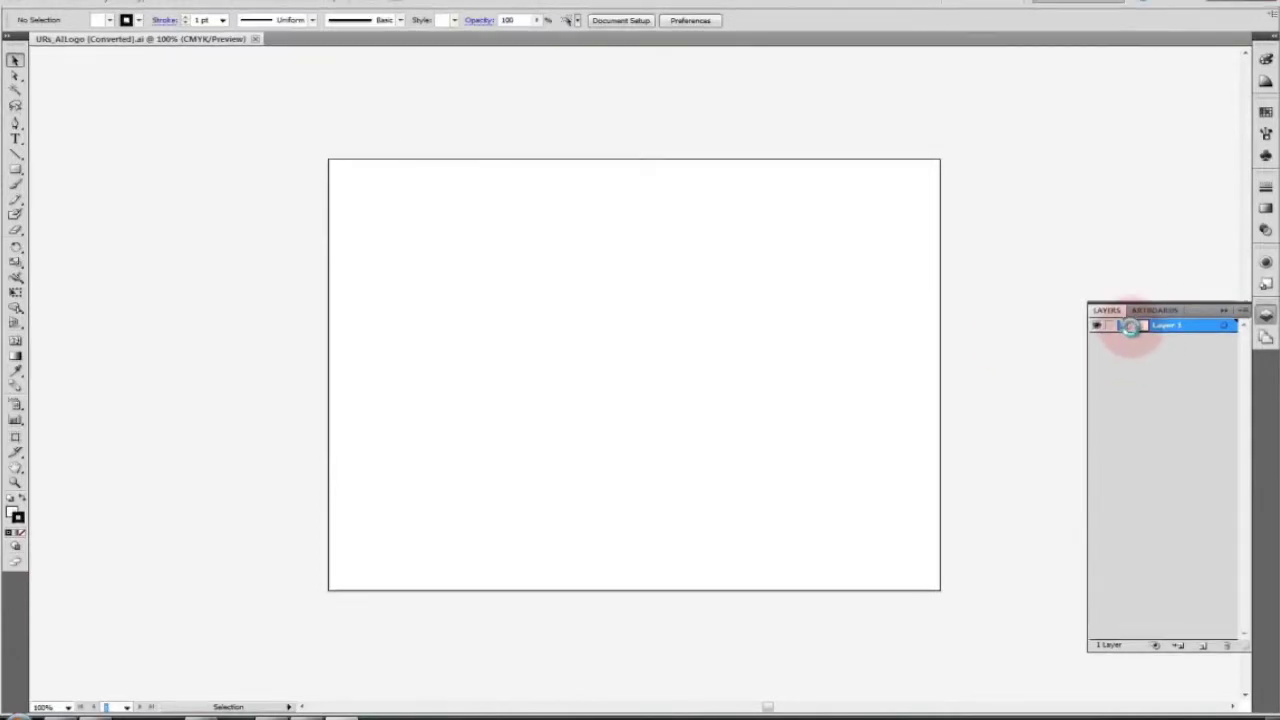
pyautogui.click(1130, 326)
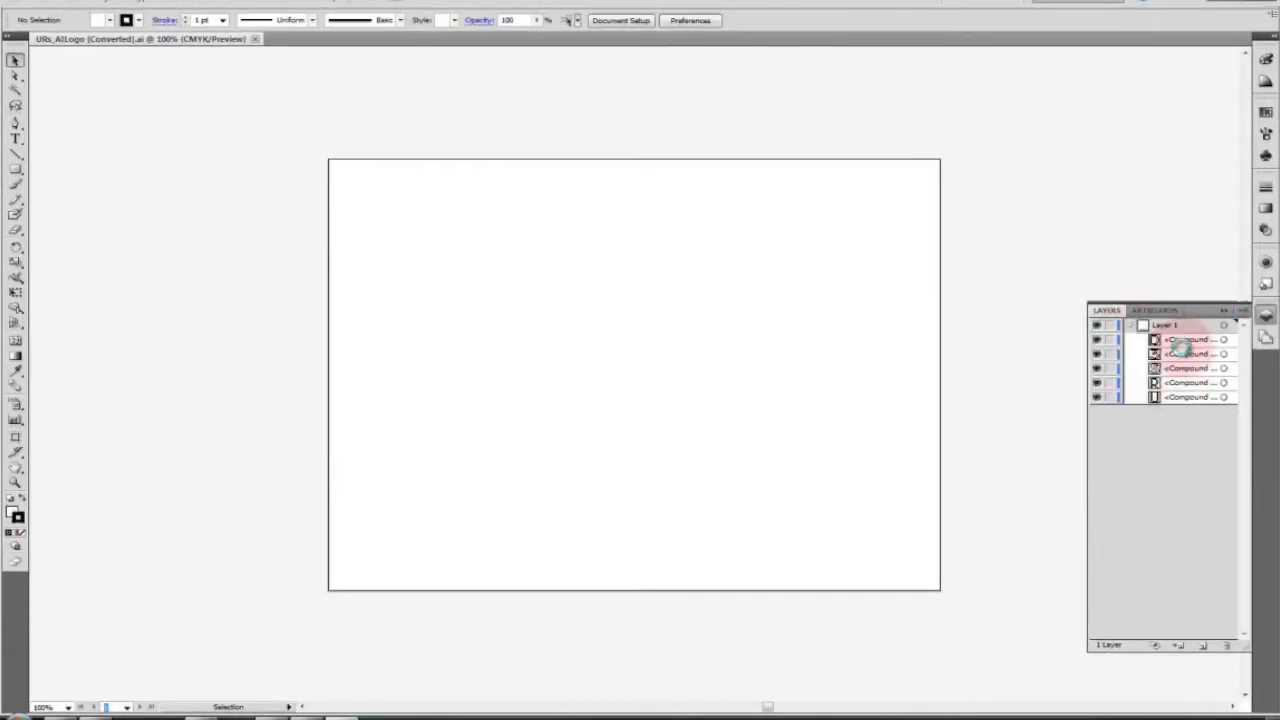
pyautogui.click(1188, 340)
pyautogui.keyDown('shift'); pyautogui.click(1188, 397); pyautogui.keyUp('shift')
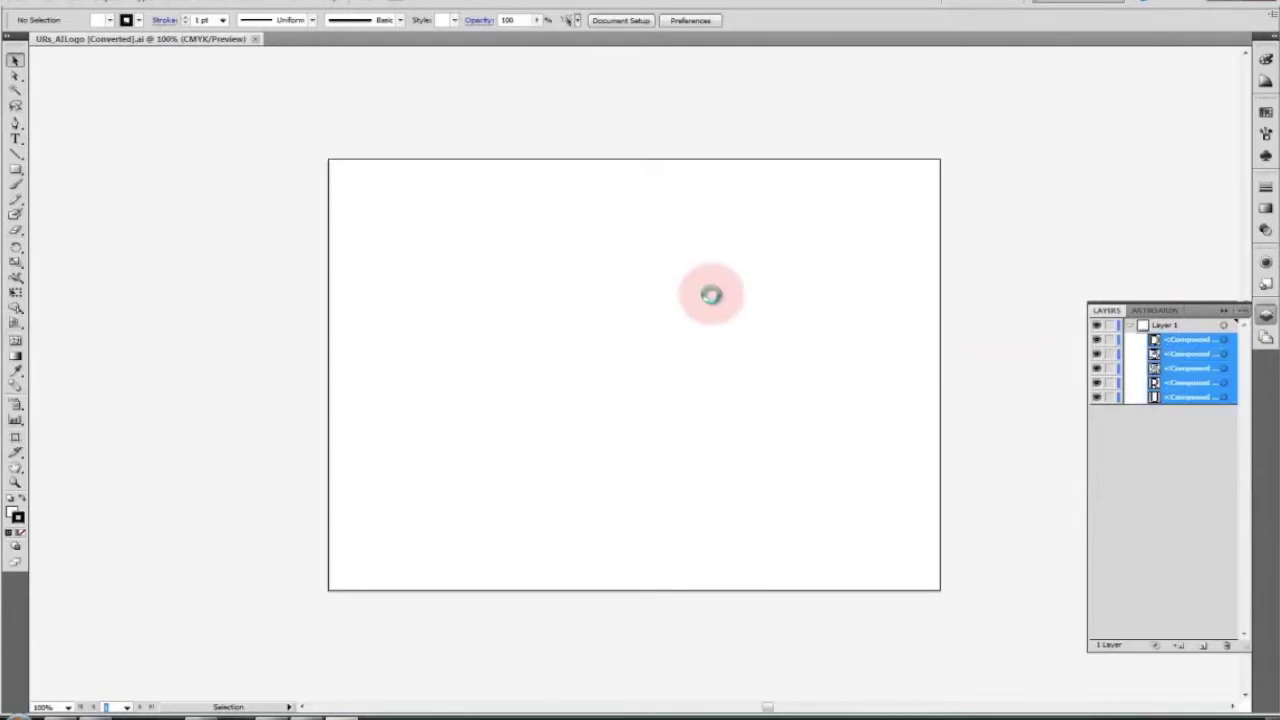
pyautogui.hotkey('ctrl', 'a')
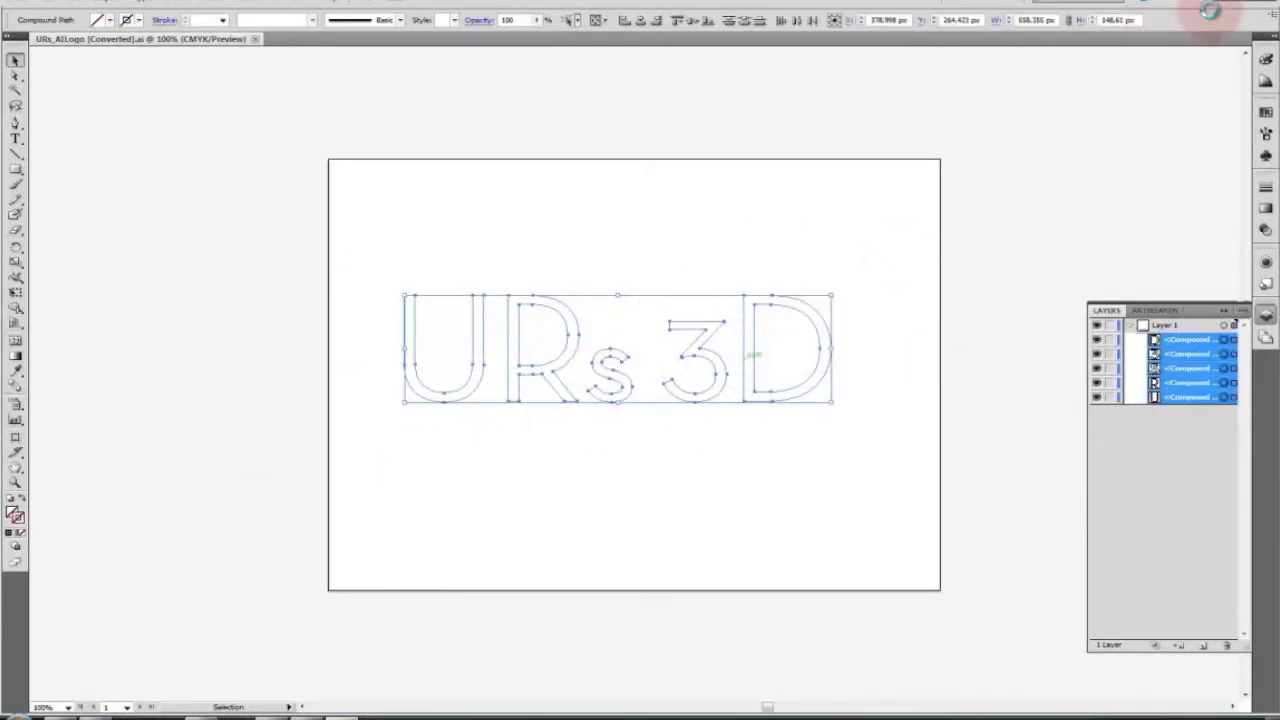
# - Switch to Maya and import URs_AILogo.ai from the desktop using the Adobe Illustrator file type
pyautogui.click(1253, 2)
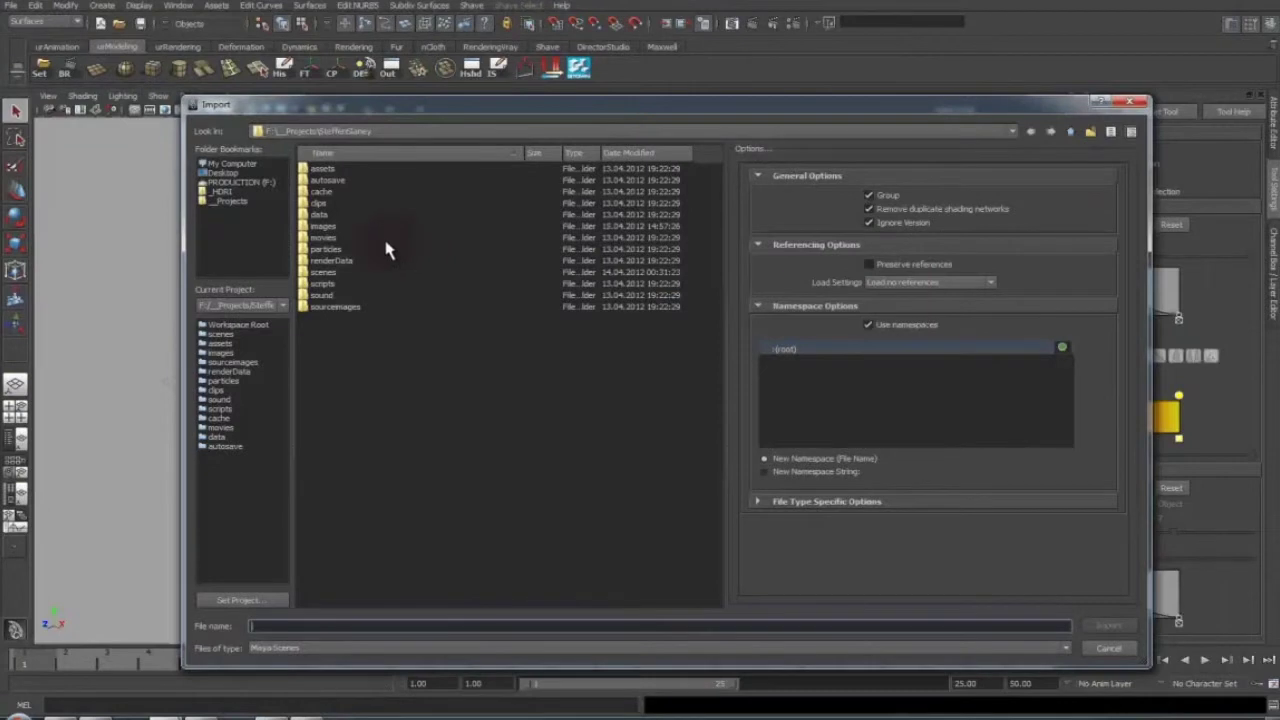
pyautogui.click(222, 173)
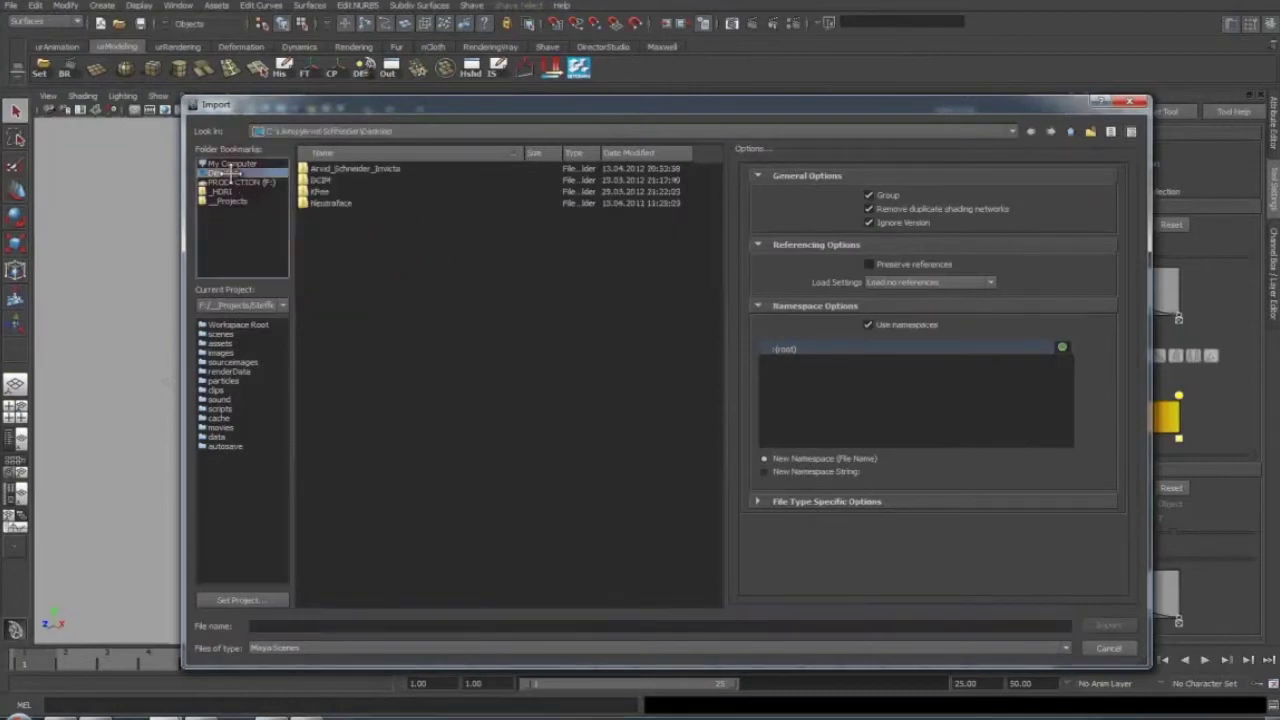
pyautogui.click(328, 648)
pyautogui.click(305, 625)
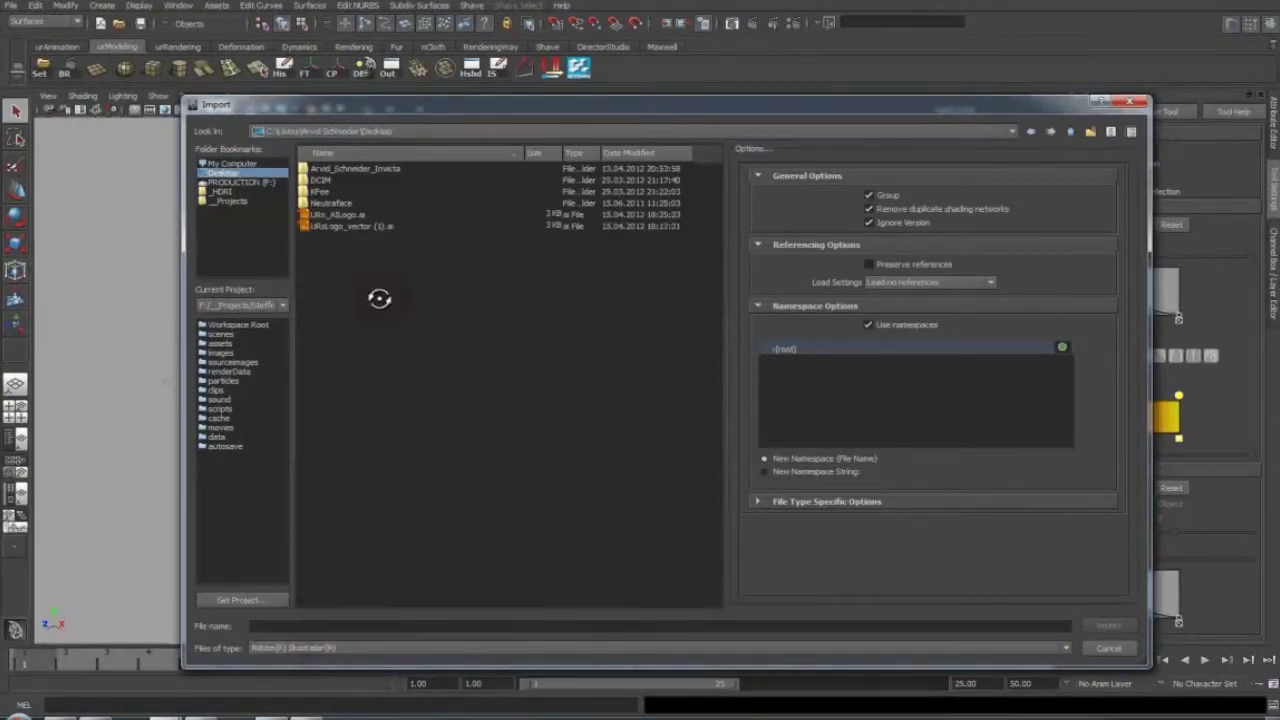
pyautogui.click(335, 215)
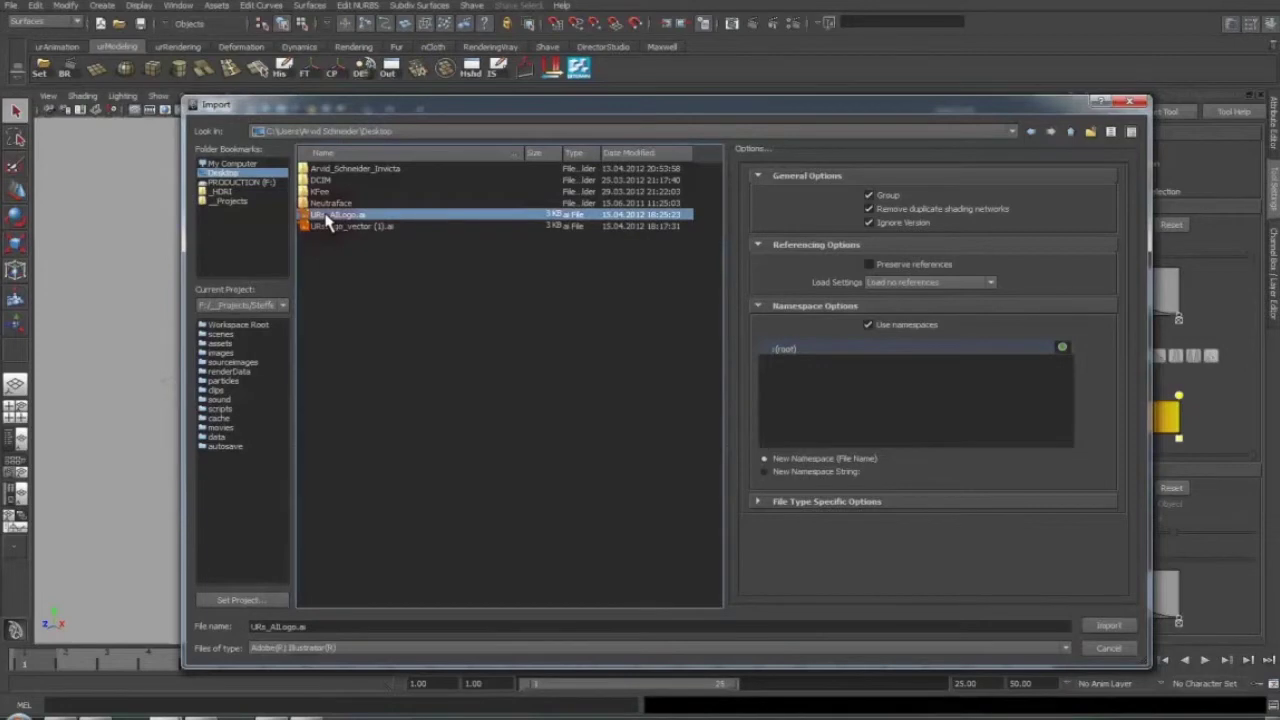
pyautogui.click(1117, 622)
# - Open the Outliner, select the imported logo group and move it so the text is centred on the grid origin
pyautogui.keyDown('alt'); pyautogui.moveTo(620, 343); pyautogui.dragTo(521, 390, button='middle'); pyautogui.keyUp('alt')
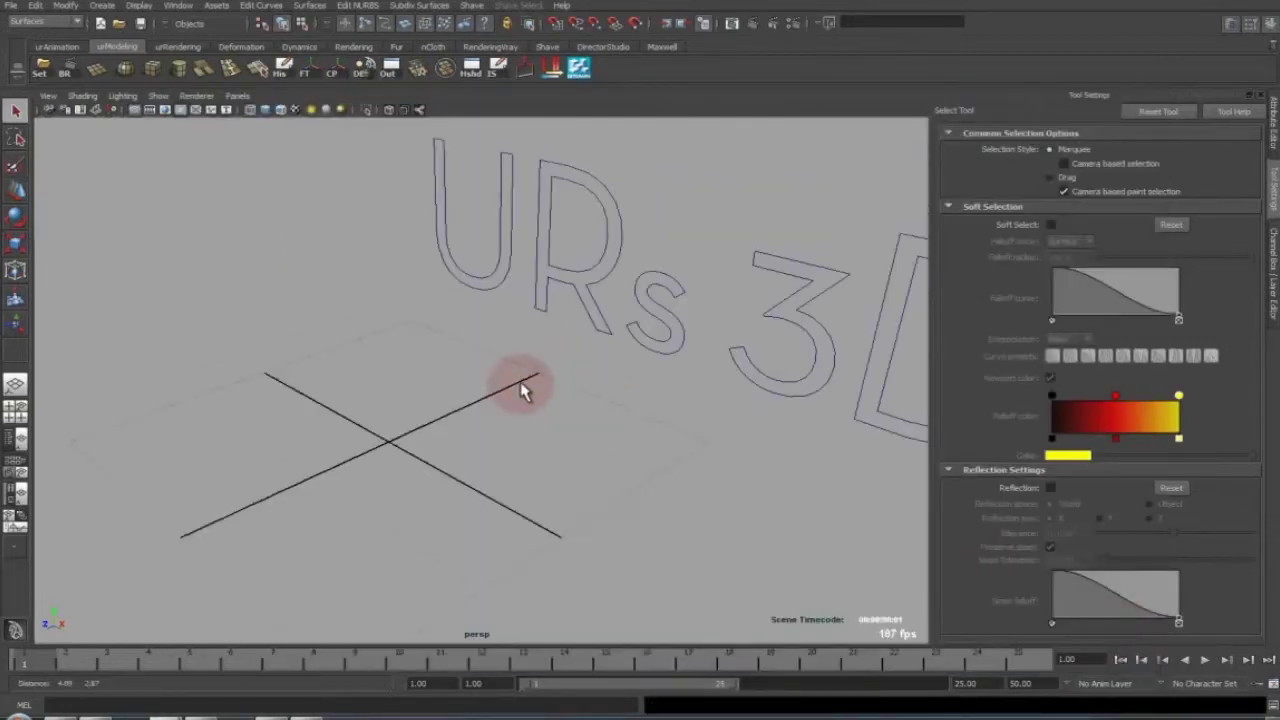
pyautogui.keyDown('alt'); pyautogui.moveTo(521, 390); pyautogui.dragTo(434, 278); pyautogui.keyUp('alt')
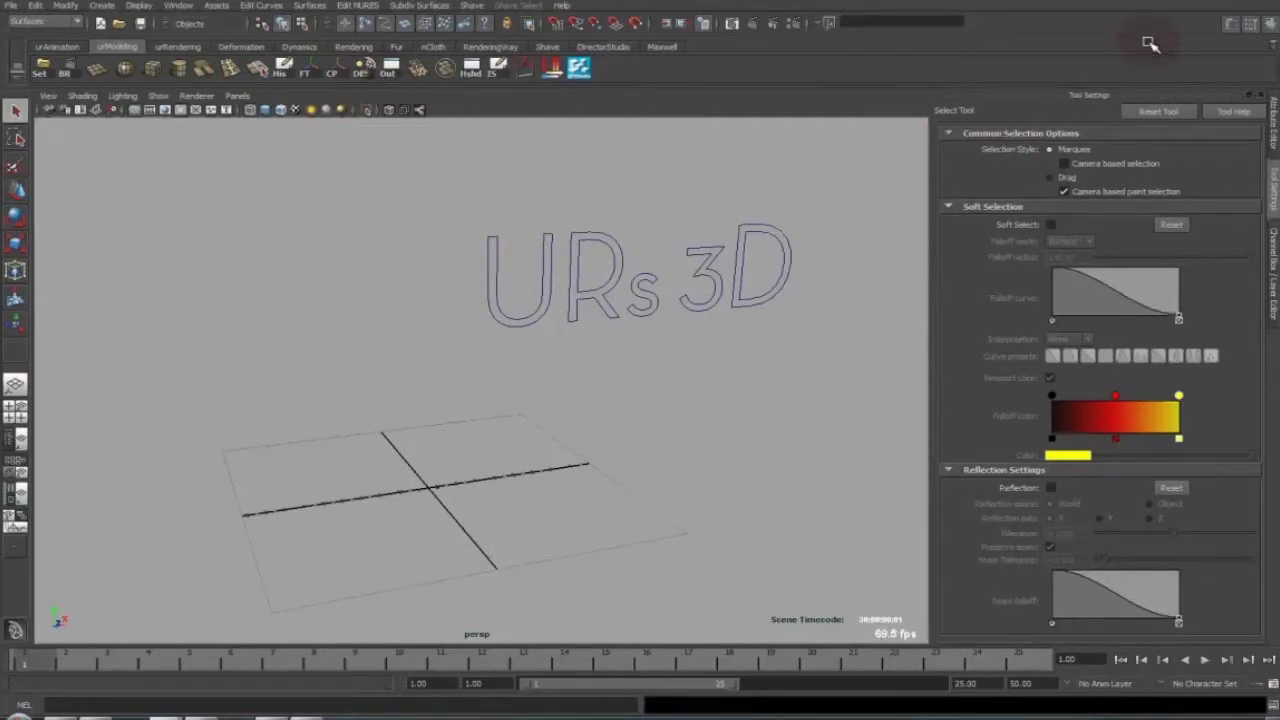
pyautogui.moveTo(1279, 14); pyautogui.dragTo(1000, 45)
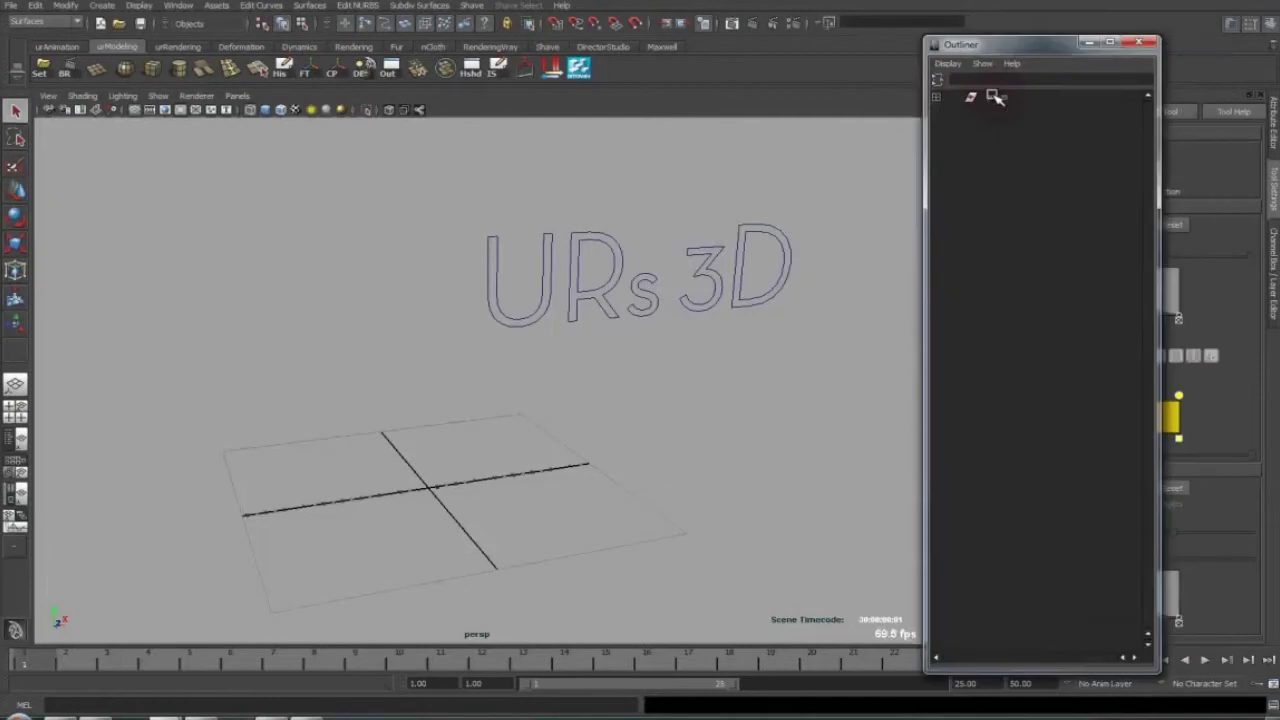
pyautogui.click(941, 78)
pyautogui.click(988, 155)
pyautogui.keyDown('alt'); pyautogui.moveTo(492, 363); pyautogui.dragTo(417, 358, button='right'); pyautogui.keyUp('alt')
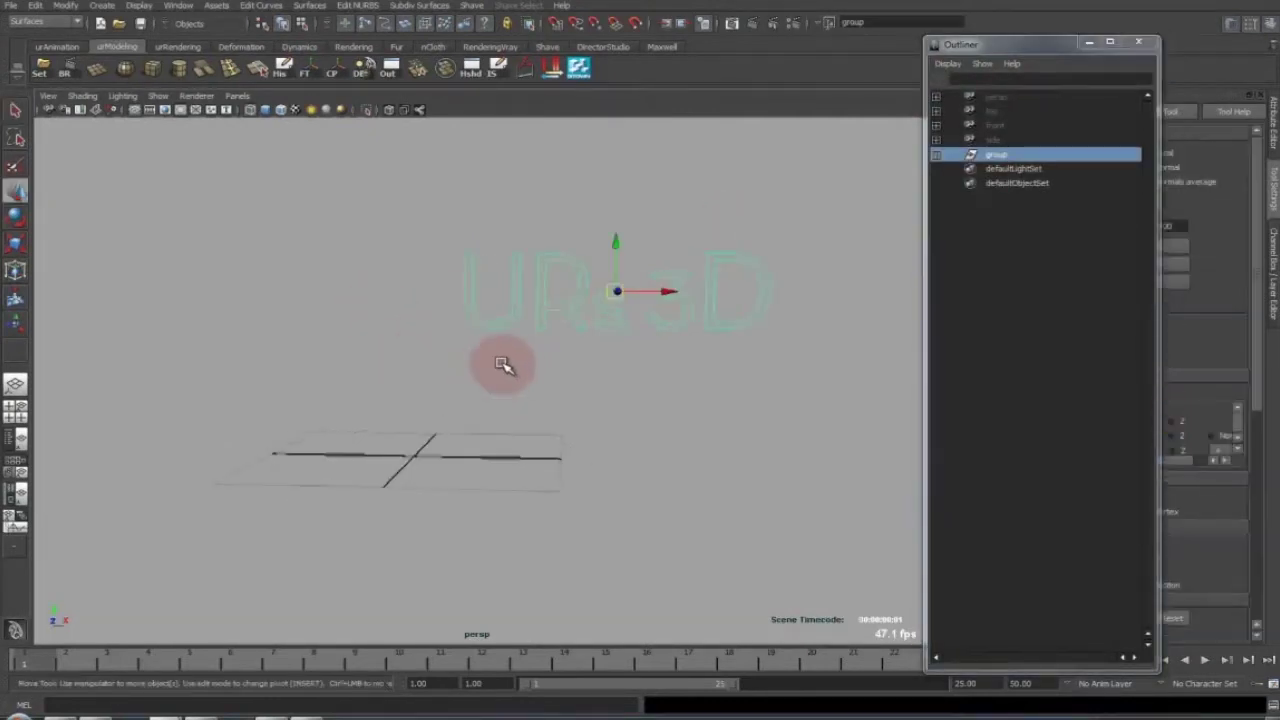
pyautogui.keyDown('alt'); pyautogui.moveTo(503, 365); pyautogui.dragTo(514, 366); pyautogui.keyUp('alt')
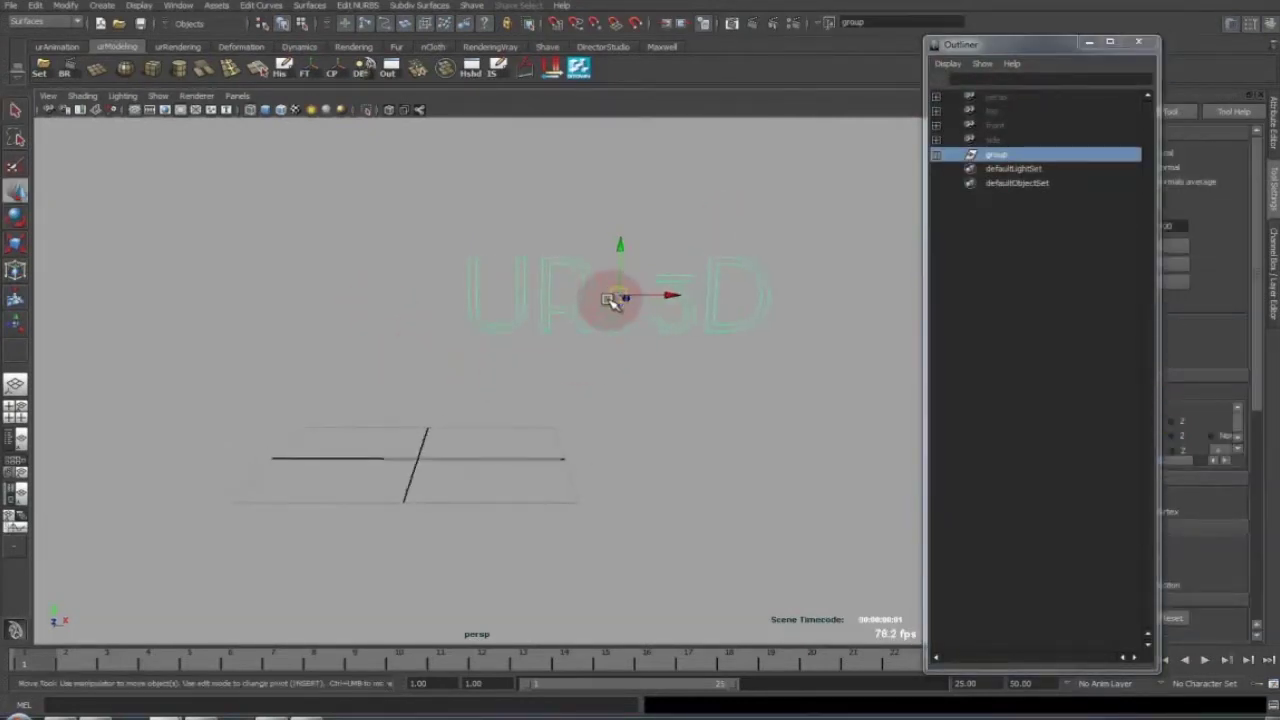
pyautogui.keyDown('alt'); pyautogui.moveTo(609, 300); pyautogui.dragTo(608, 317); pyautogui.keyUp('alt')
pyautogui.press('space')
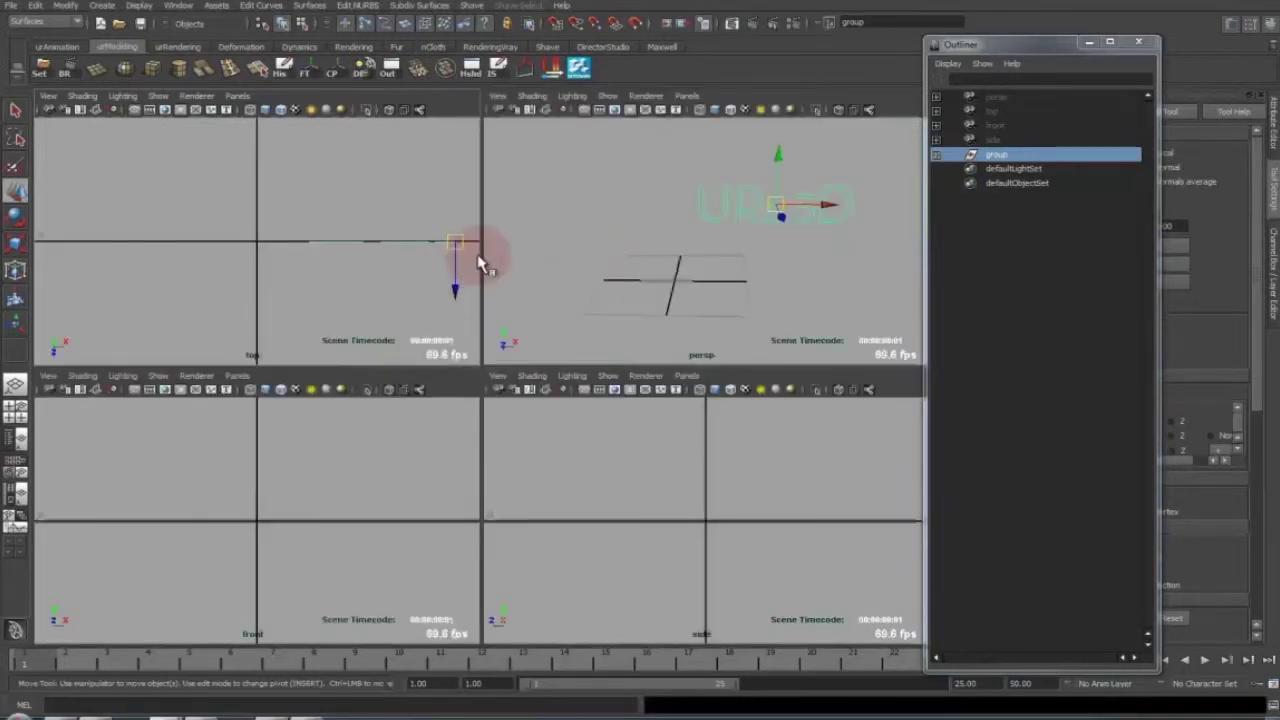
pyautogui.moveTo(466, 246); pyautogui.dragTo(298, 245)
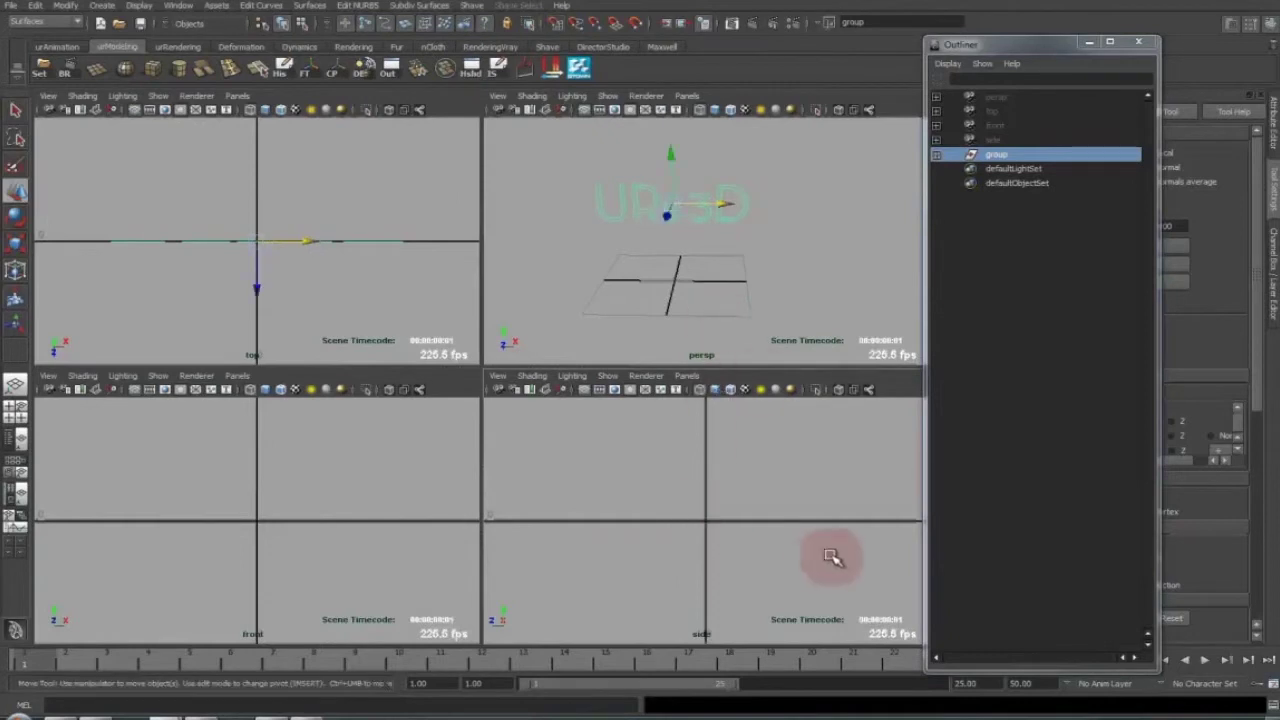
pyautogui.moveTo(714, 397); pyautogui.dragTo(689, 518)
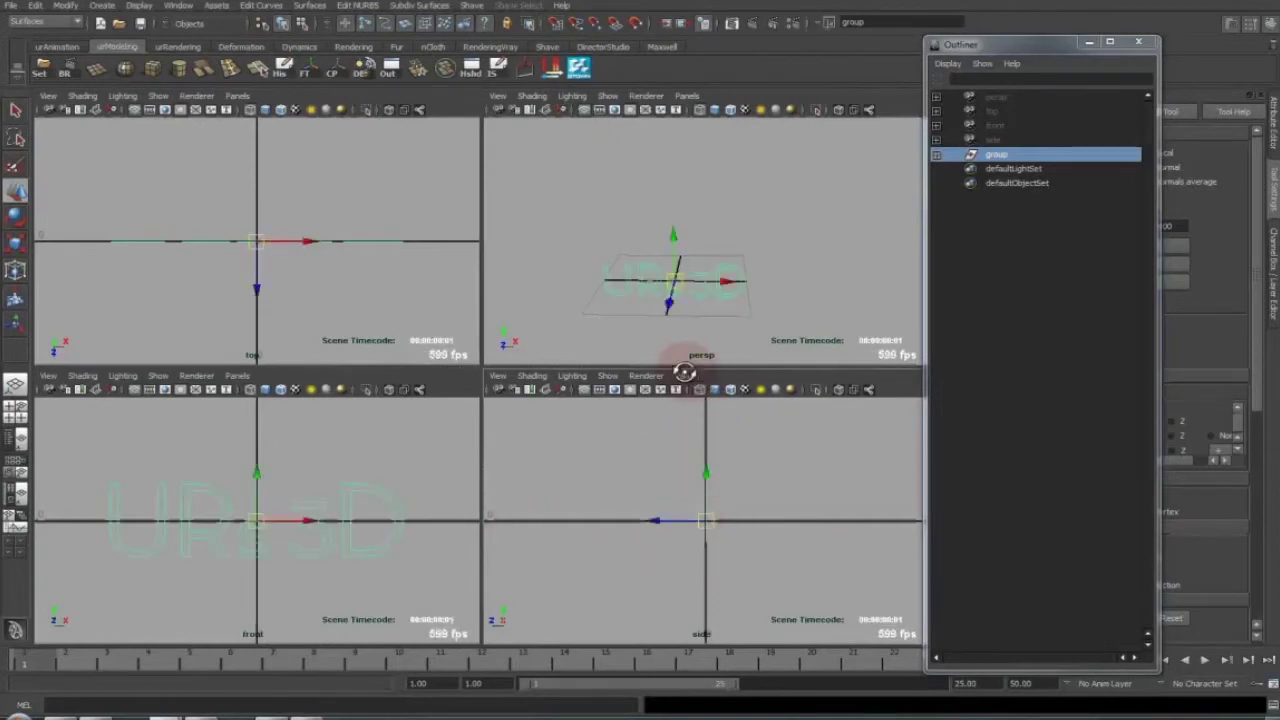
pyautogui.click(256, 530)
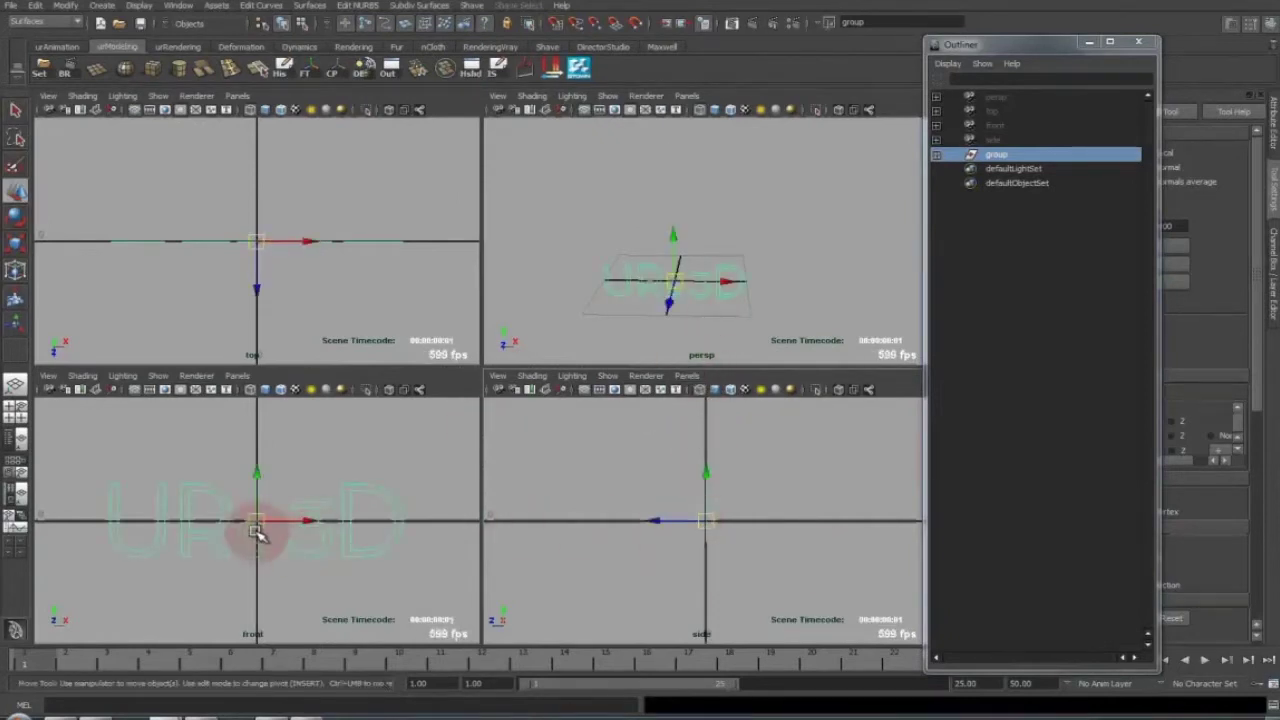
# - Enlarge the perspective view to full size, frame the logo curves and turn off the grid display
pyautogui.click(578, 214)
pyautogui.press('space')
pyautogui.moveTo(441, 408); pyautogui.dragTo(520, 525)
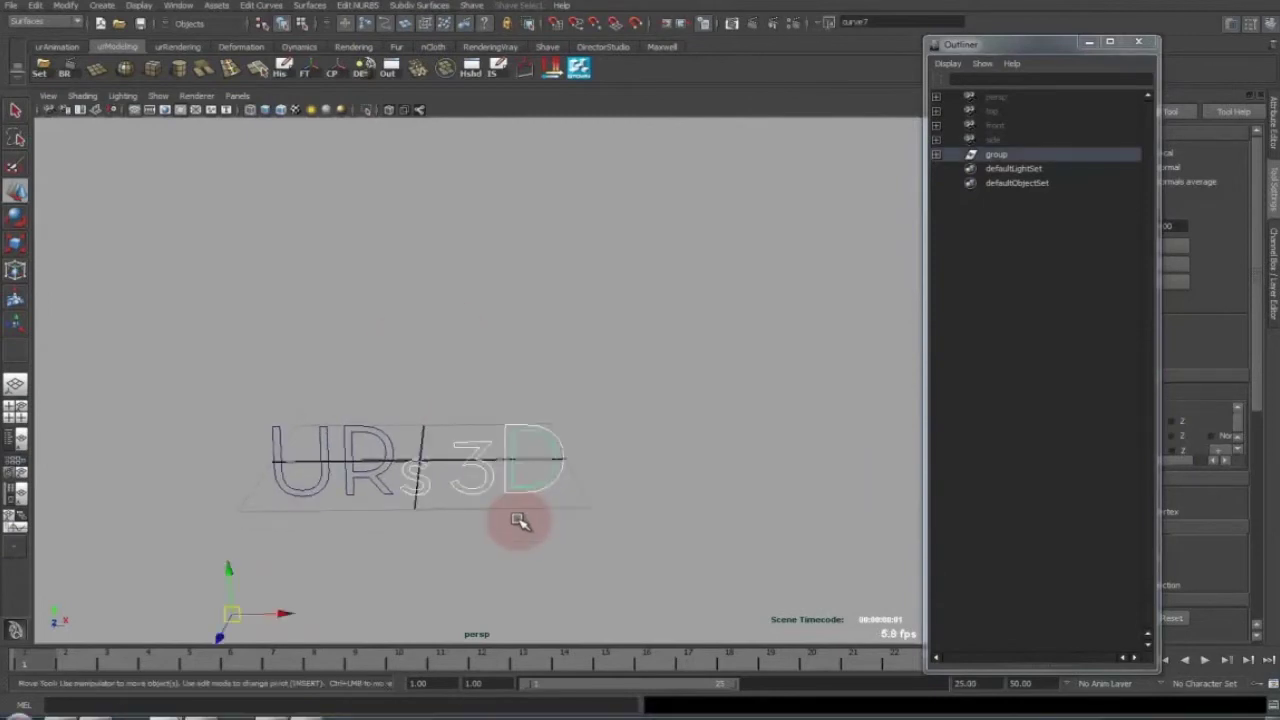
pyautogui.press('f')
pyautogui.click(554, 551)
pyautogui.keyDown('alt'); pyautogui.moveTo(554, 551); pyautogui.dragTo(292, 427, button='right'); pyautogui.keyUp('alt')
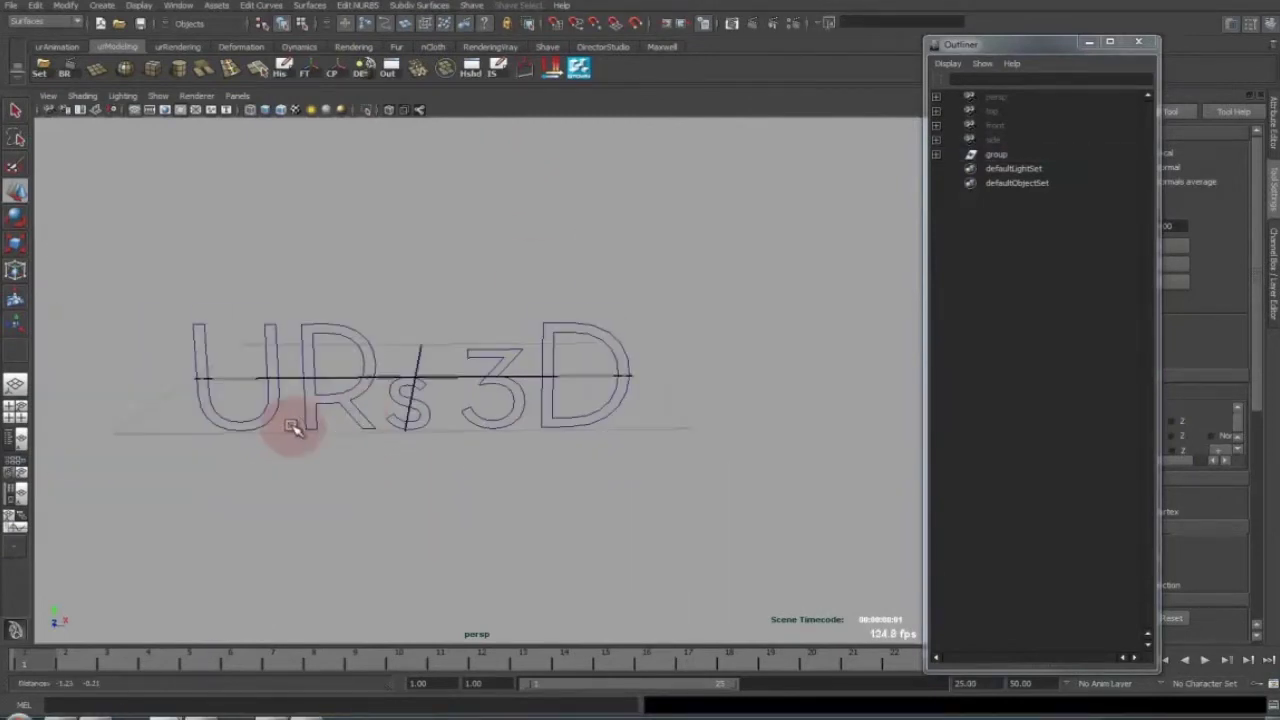
pyautogui.keyDown('alt'); pyautogui.moveTo(292, 427); pyautogui.dragTo(323, 443); pyautogui.keyUp('alt')
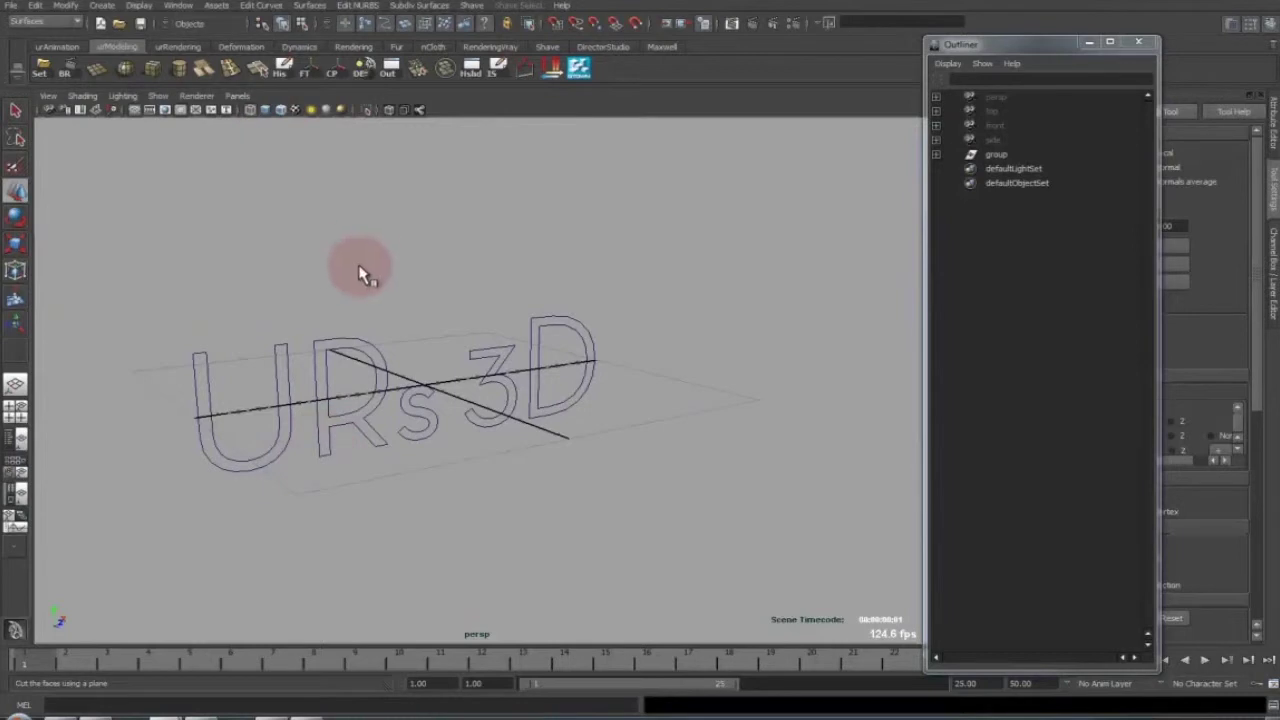
pyautogui.keyDown('alt'); pyautogui.moveTo(374, 366); pyautogui.dragTo(455, 363, button='right'); pyautogui.keyUp('alt')
pyautogui.keyDown('alt'); pyautogui.moveTo(455, 363); pyautogui.dragTo(491, 337); pyautogui.keyUp('alt')
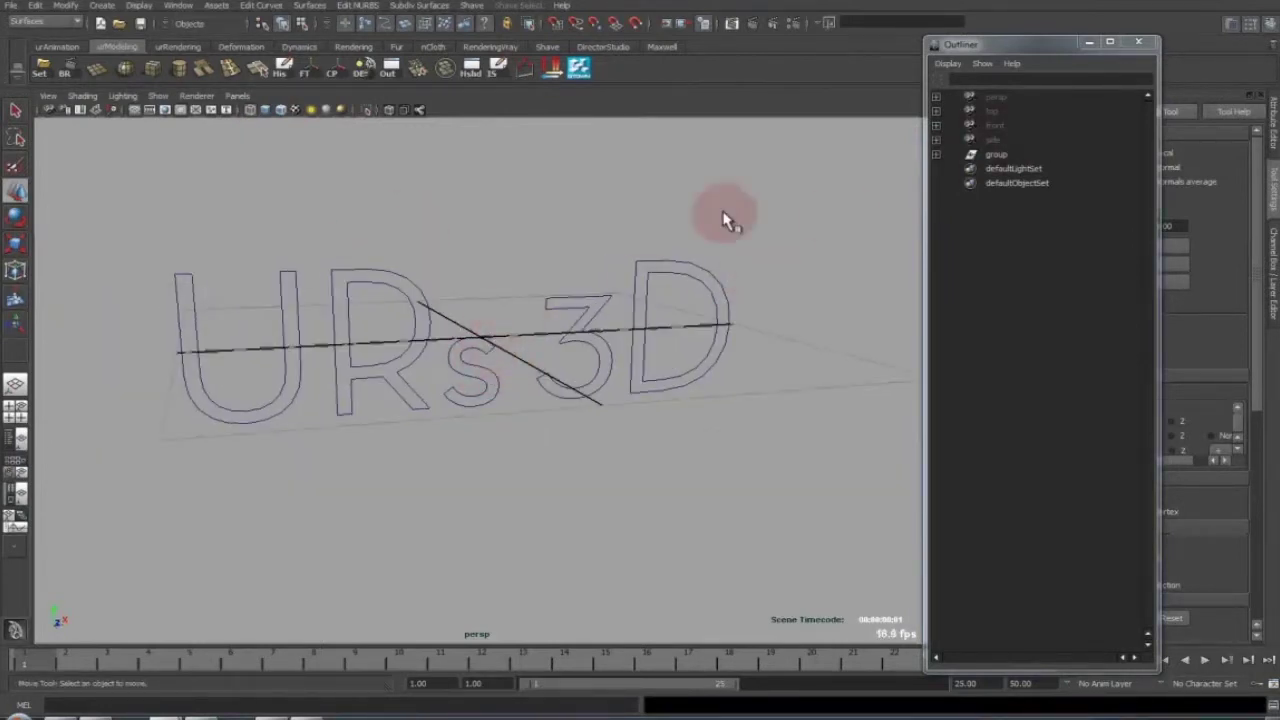
pyautogui.click(134, 111)
# - Examine the logo group's hierarchy by expanding it, selecting its compound paths and inspecting the curve inside CompoundPath3
pyautogui.click(996, 154)
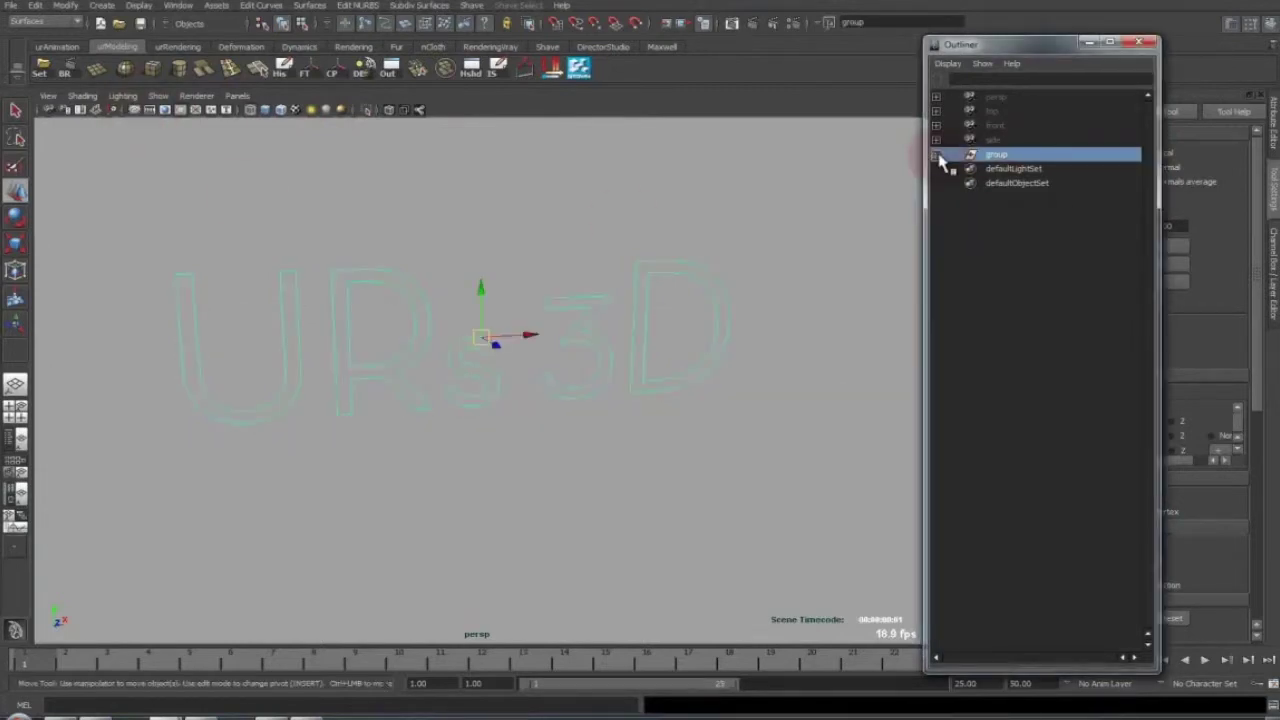
pyautogui.click(935, 154)
pyautogui.click(1037, 314)
pyautogui.click(1045, 170)
pyautogui.click(1048, 184)
pyautogui.click(1045, 199)
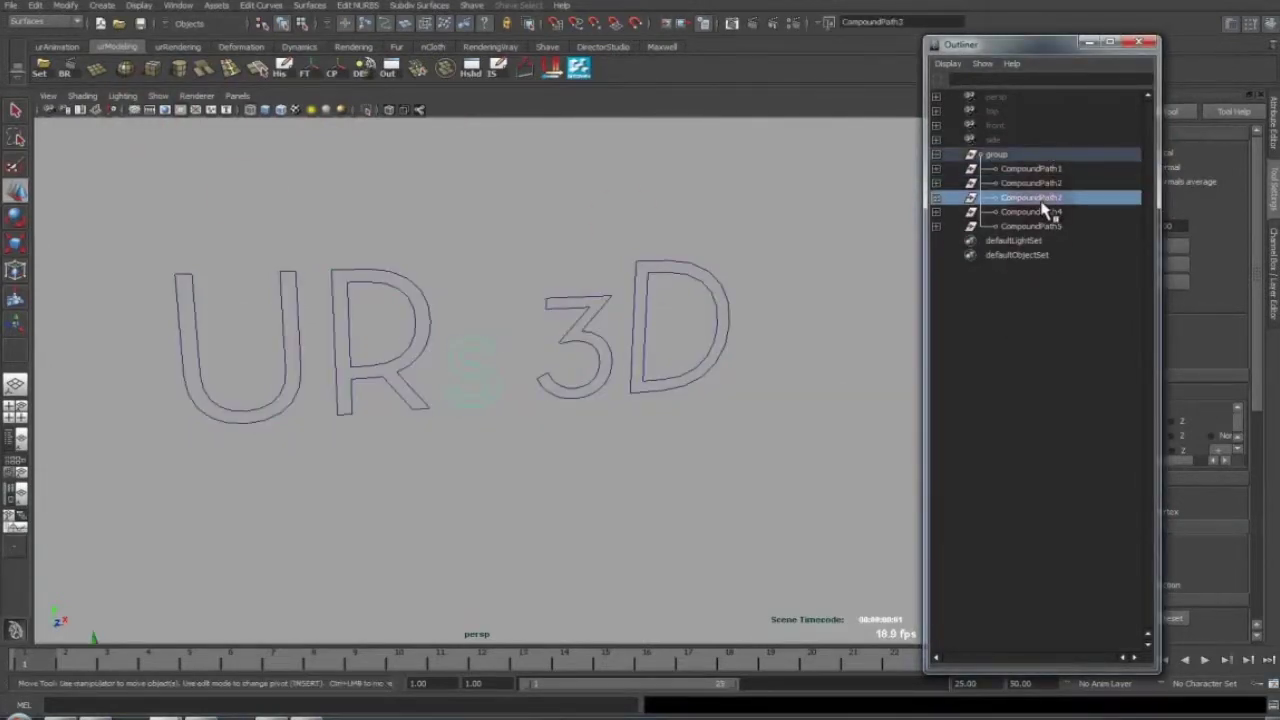
pyautogui.click(936, 197)
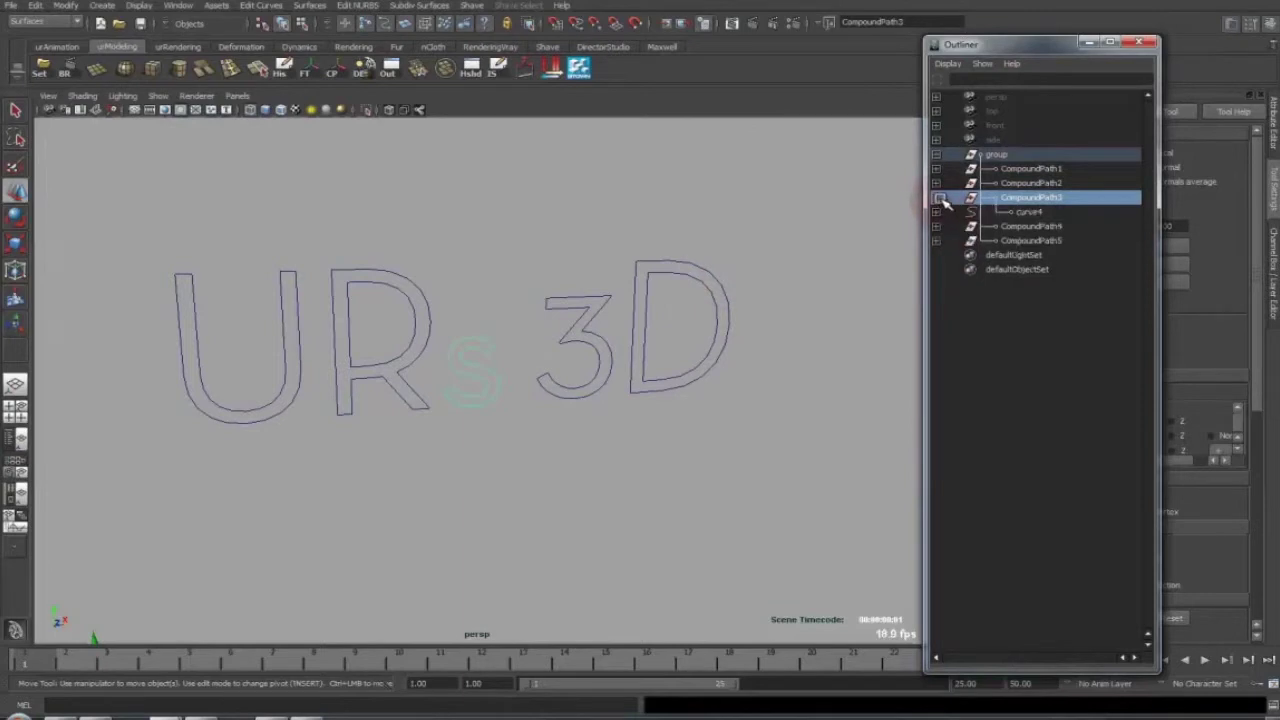
pyautogui.click(1041, 216)
pyautogui.click(936, 198)
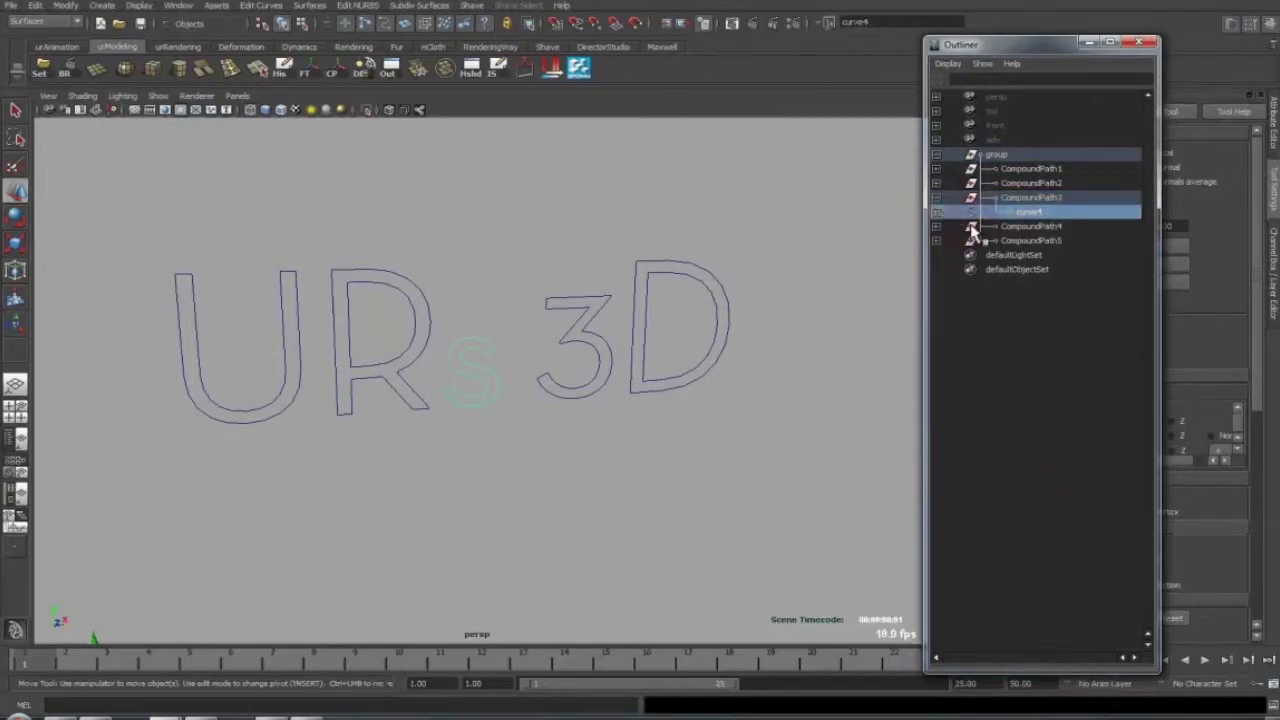
pyautogui.click(1012, 256)
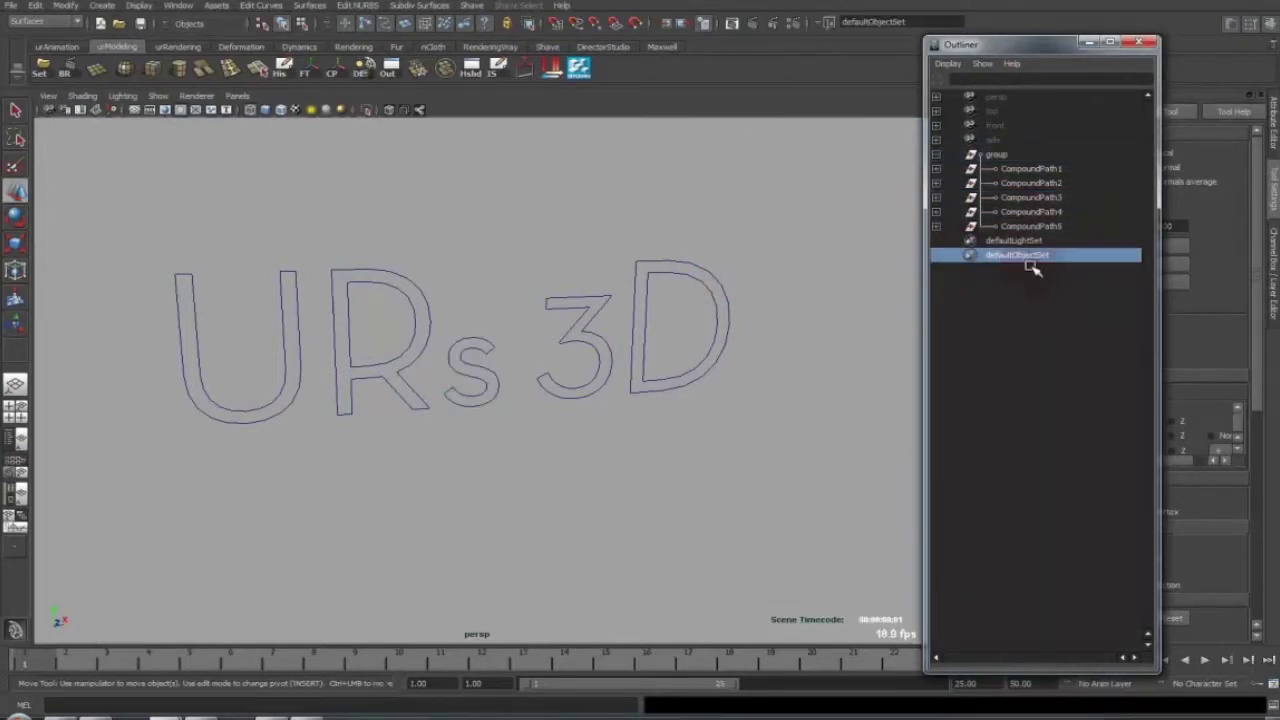
pyautogui.click(402, 210)
# - Open the Bevel Plus options from the Surfaces commands and set the outer bevel style to Straight Front Edge
pyautogui.click(32, 22)
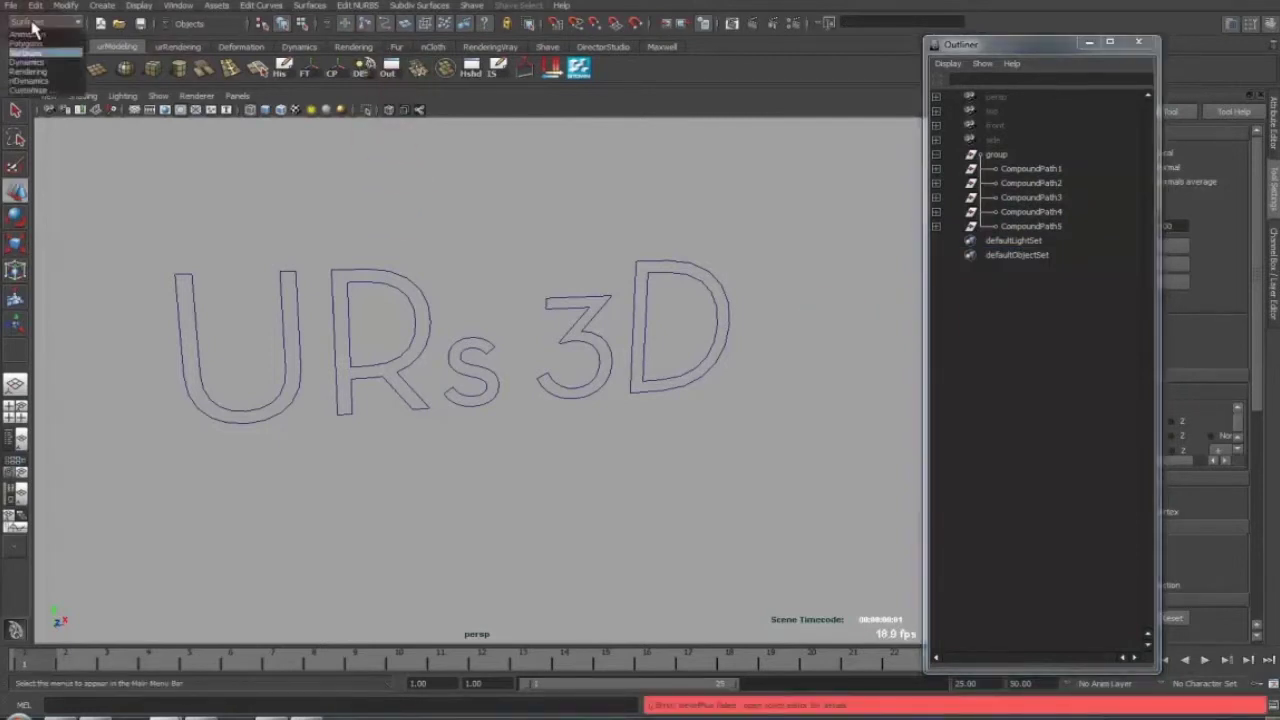
pyautogui.click(32, 27)
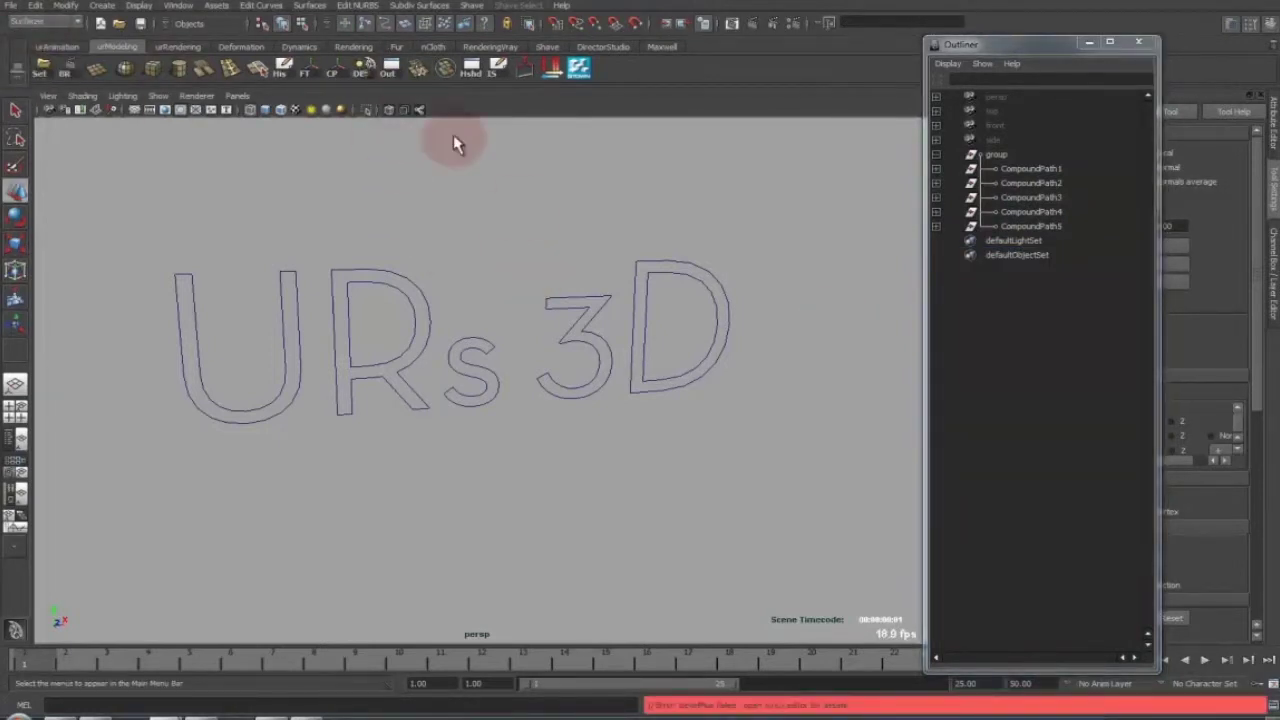
pyautogui.click(362, 5)
pyautogui.moveTo(328, 8)
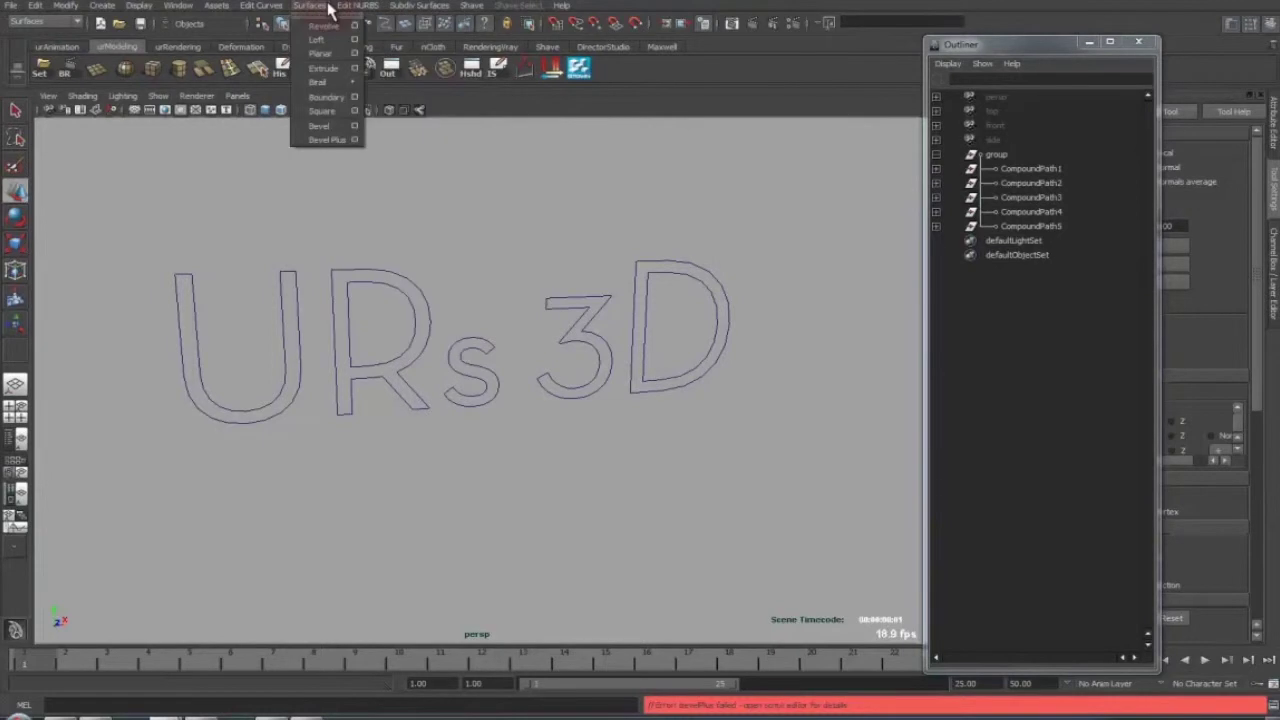
pyautogui.click(356, 140)
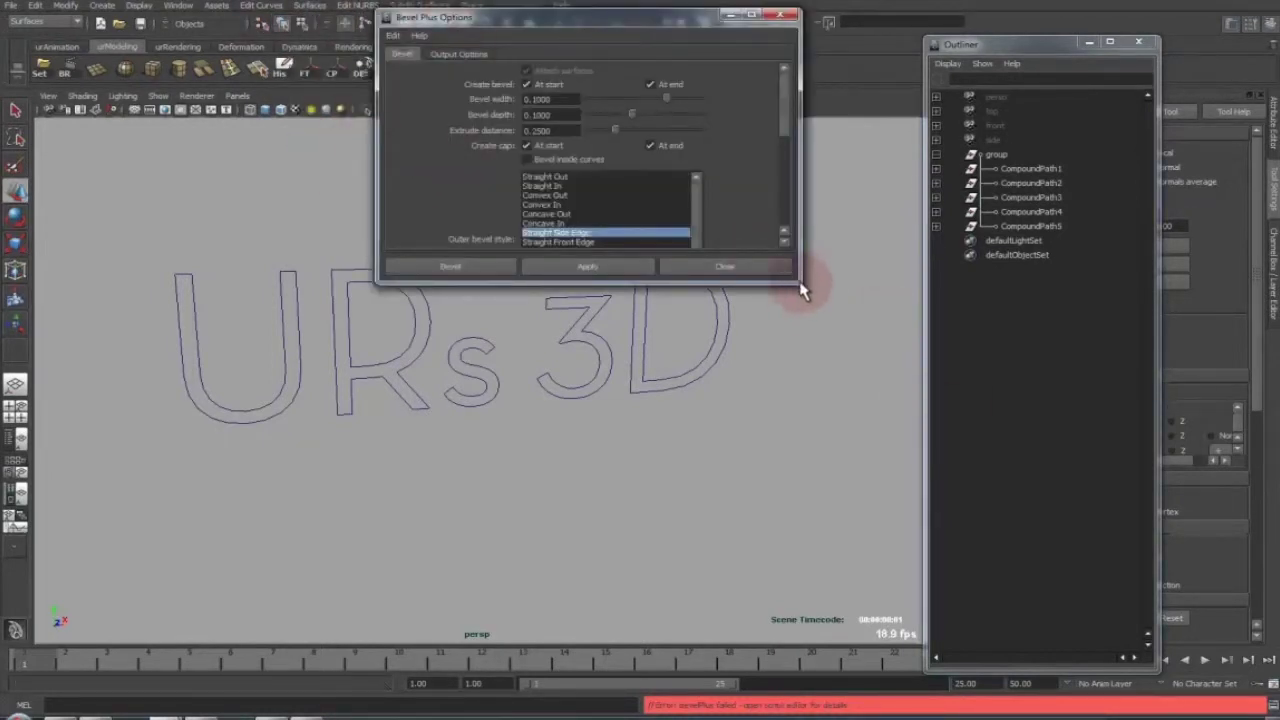
pyautogui.moveTo(800, 290); pyautogui.dragTo(893, 490)
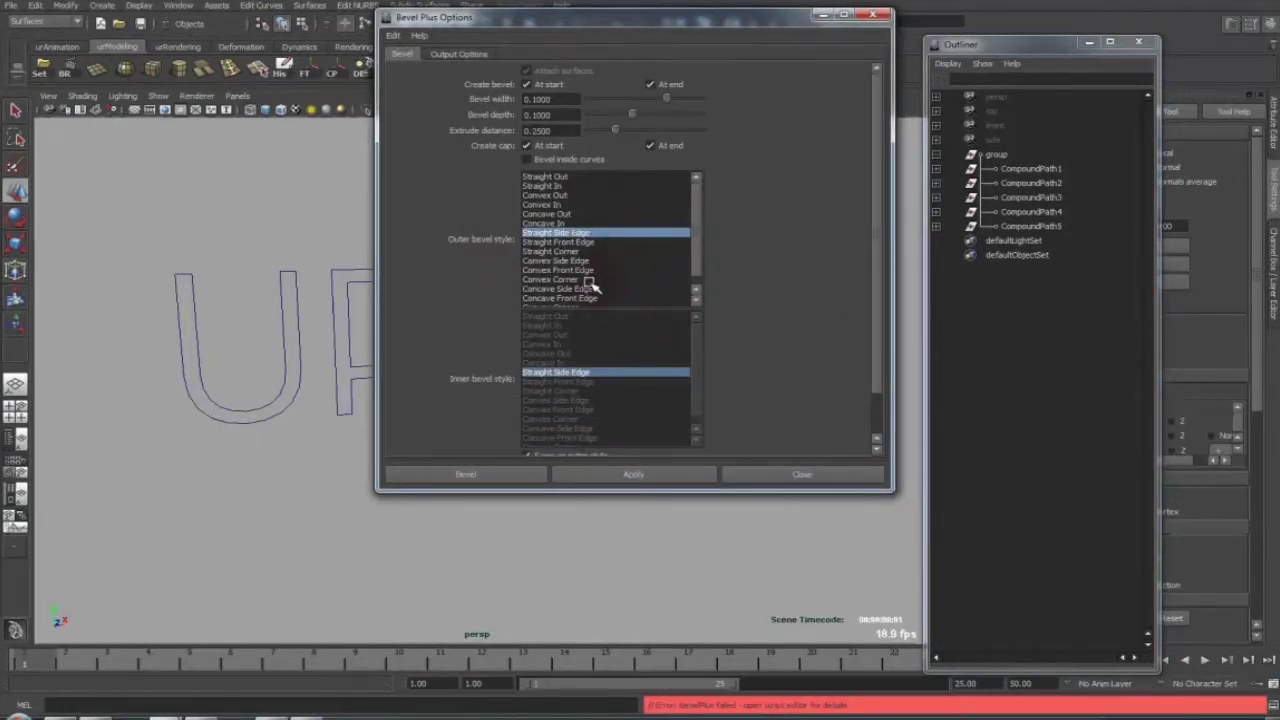
pyautogui.scroll(-1, 698, 268)
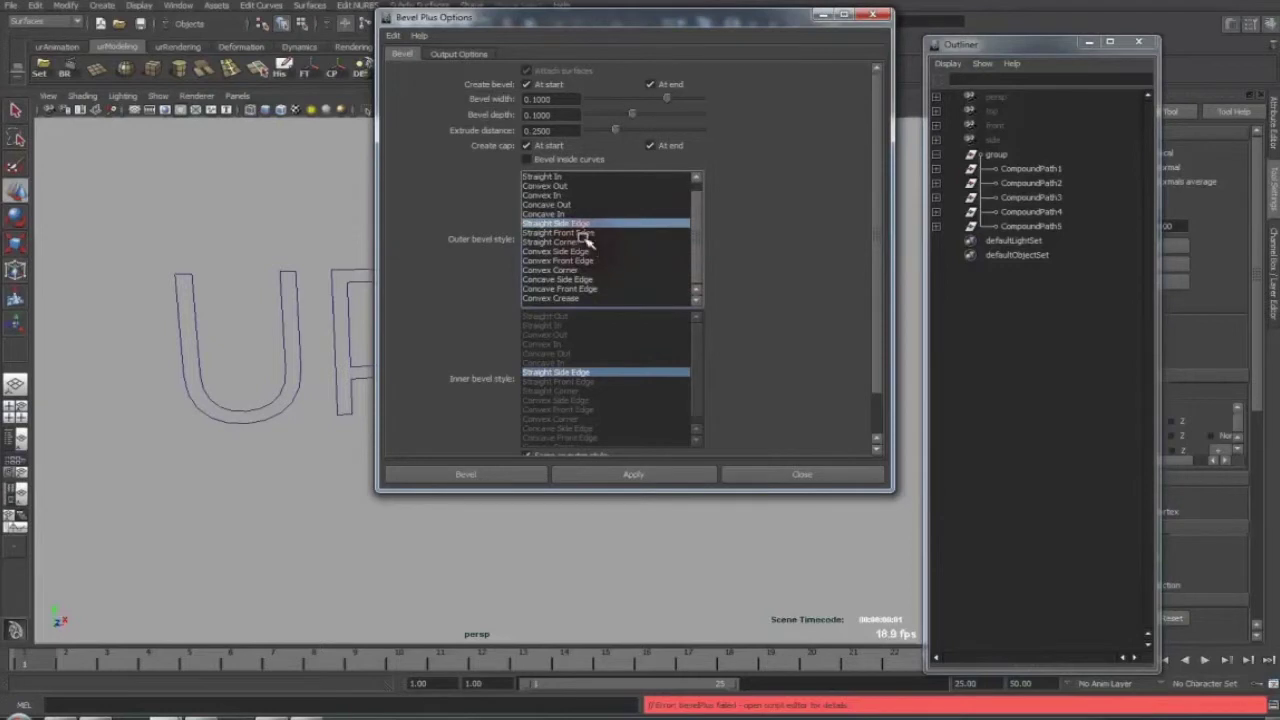
pyautogui.click(586, 233)
pyautogui.scroll(1, 697, 262)
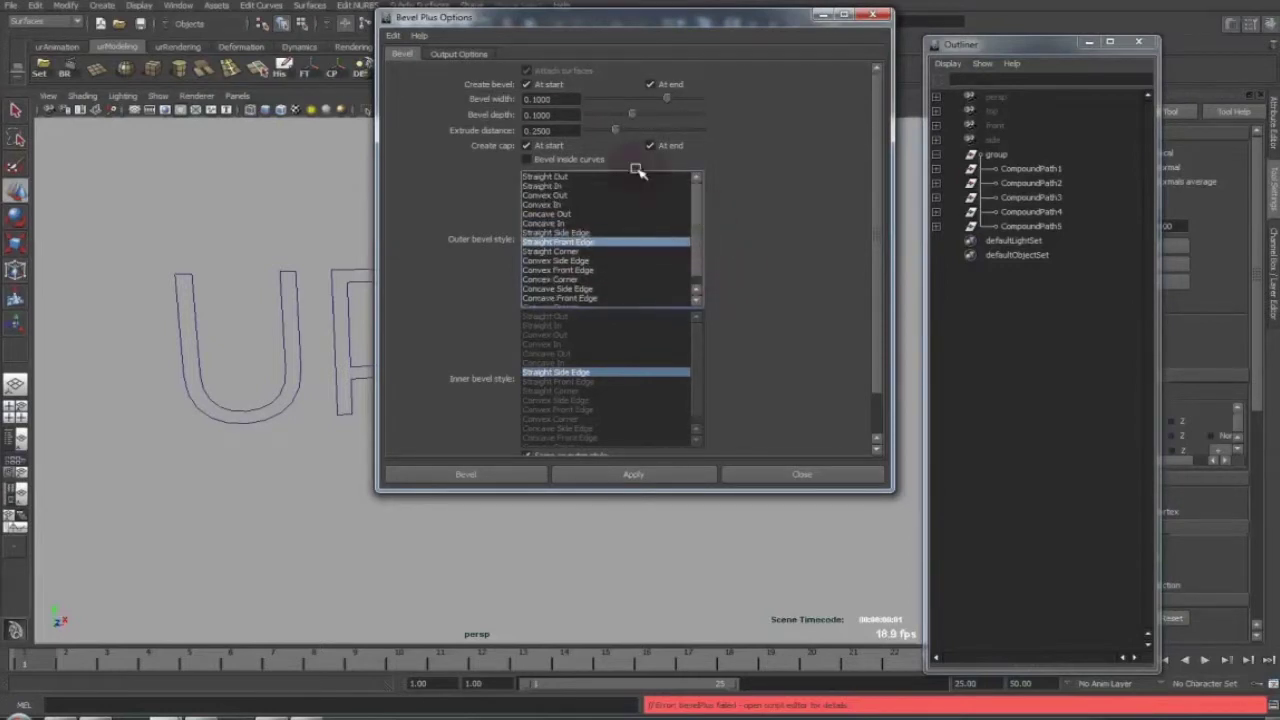
pyautogui.moveTo(565, 25); pyautogui.dragTo(871, 93)
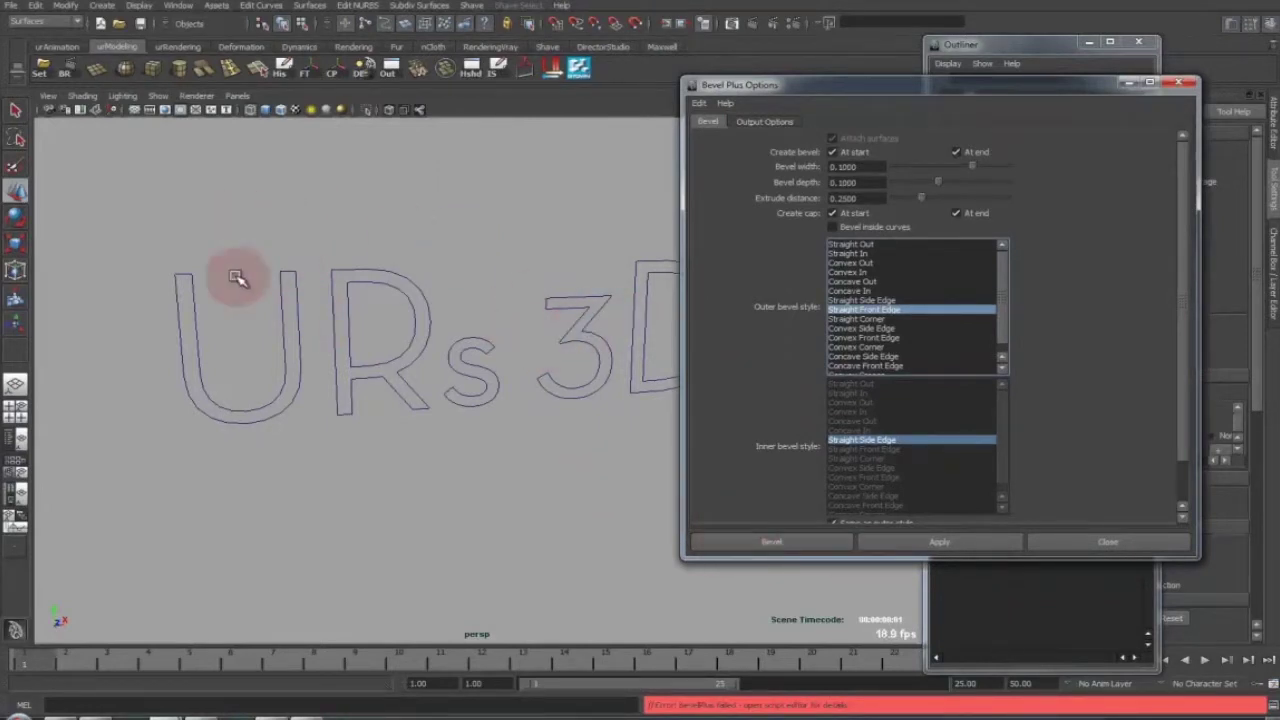
# - Apply Bevel Plus to the U curve and repeat it for the R, s, 3 and D curves
pyautogui.click(300, 284)
pyautogui.click(767, 540)
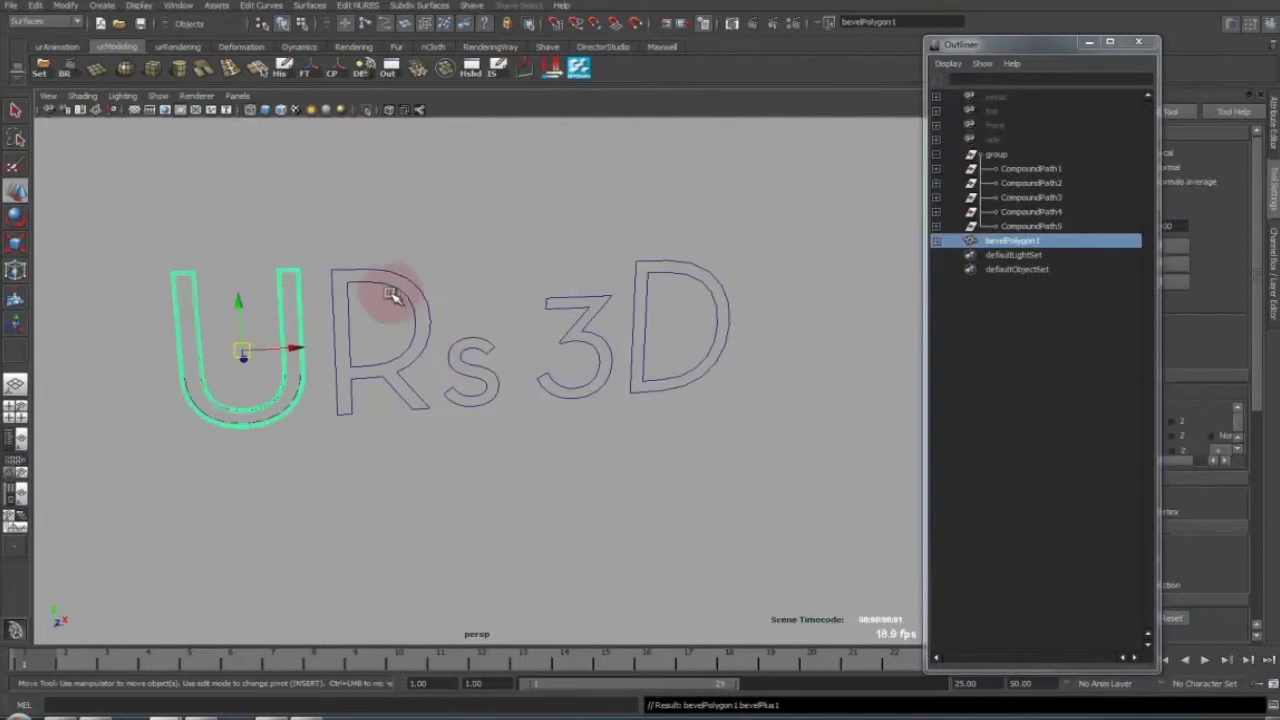
pyautogui.moveTo(396, 287)
pyautogui.keyDown('alt'); pyautogui.mouseDown()
pyautogui.moveTo(434, 297)
pyautogui.moveTo(400, 266)
pyautogui.mouseUp(); pyautogui.keyUp('alt')
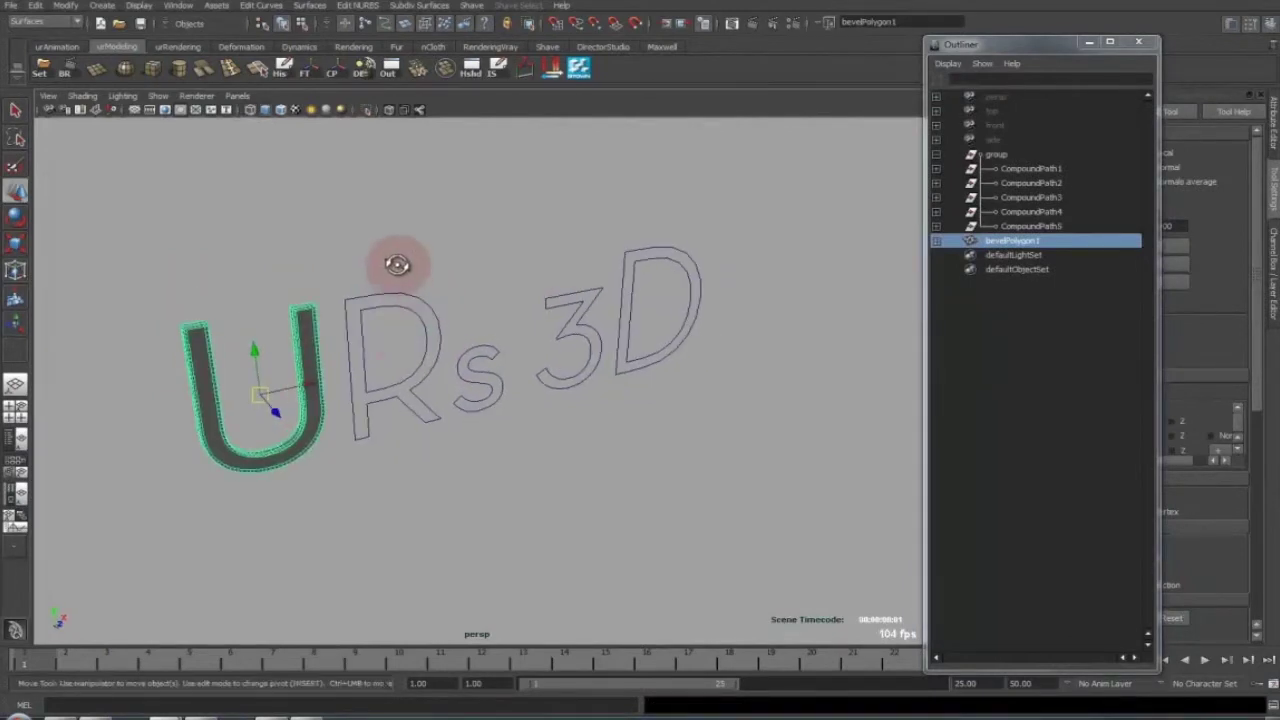
pyautogui.click(414, 330)
pyautogui.press('g')
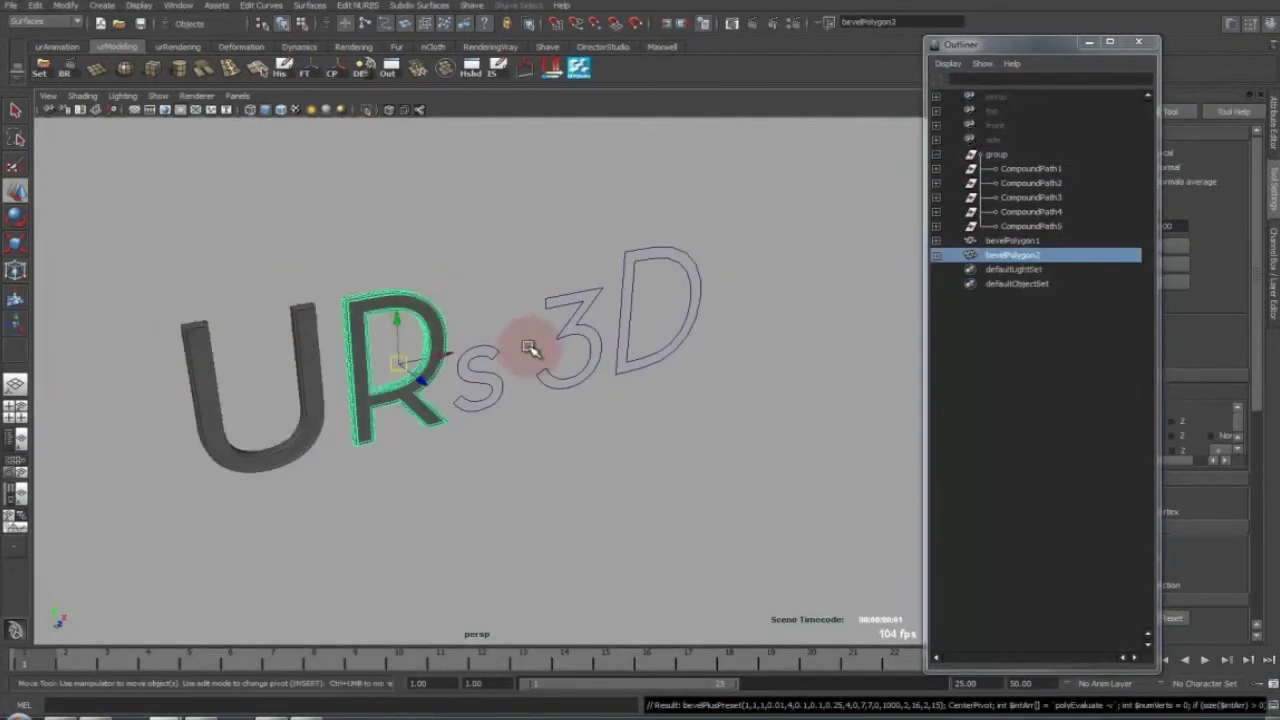
pyautogui.click(494, 340)
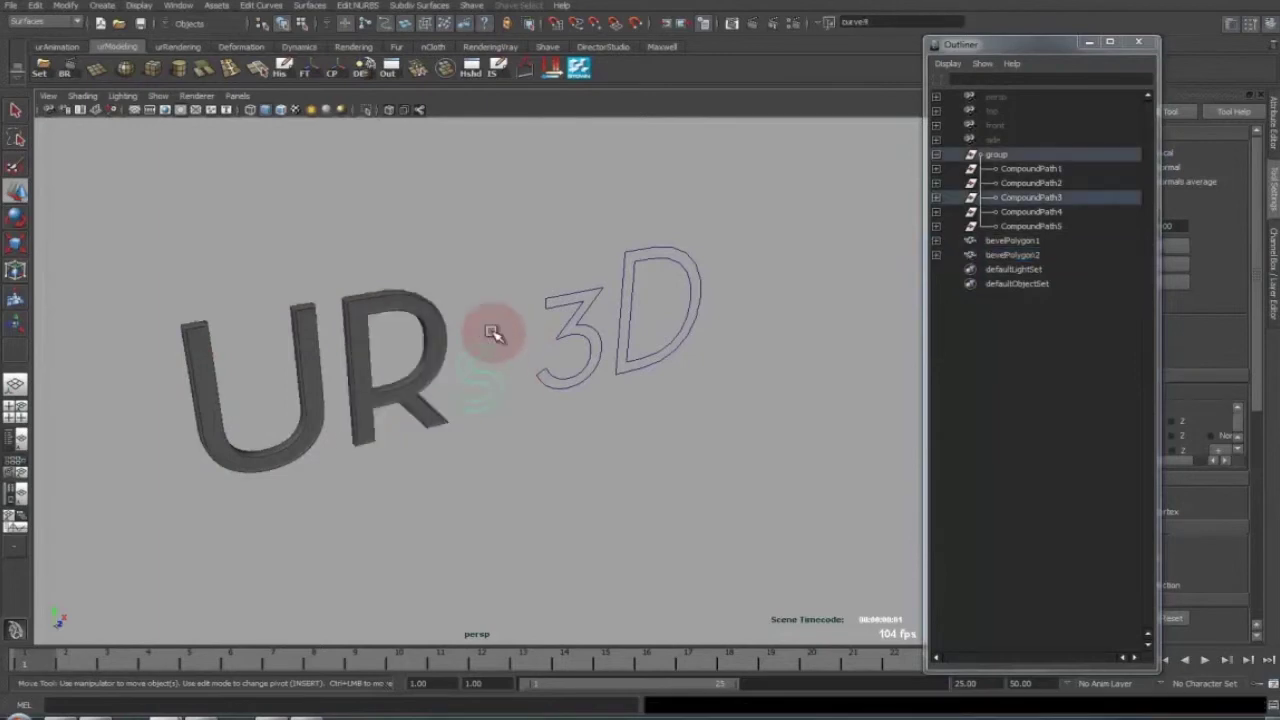
pyautogui.press('g')
pyautogui.click(585, 300)
pyautogui.press('g')
pyautogui.click(652, 254)
pyautogui.press('g')
pyautogui.click(703, 366)
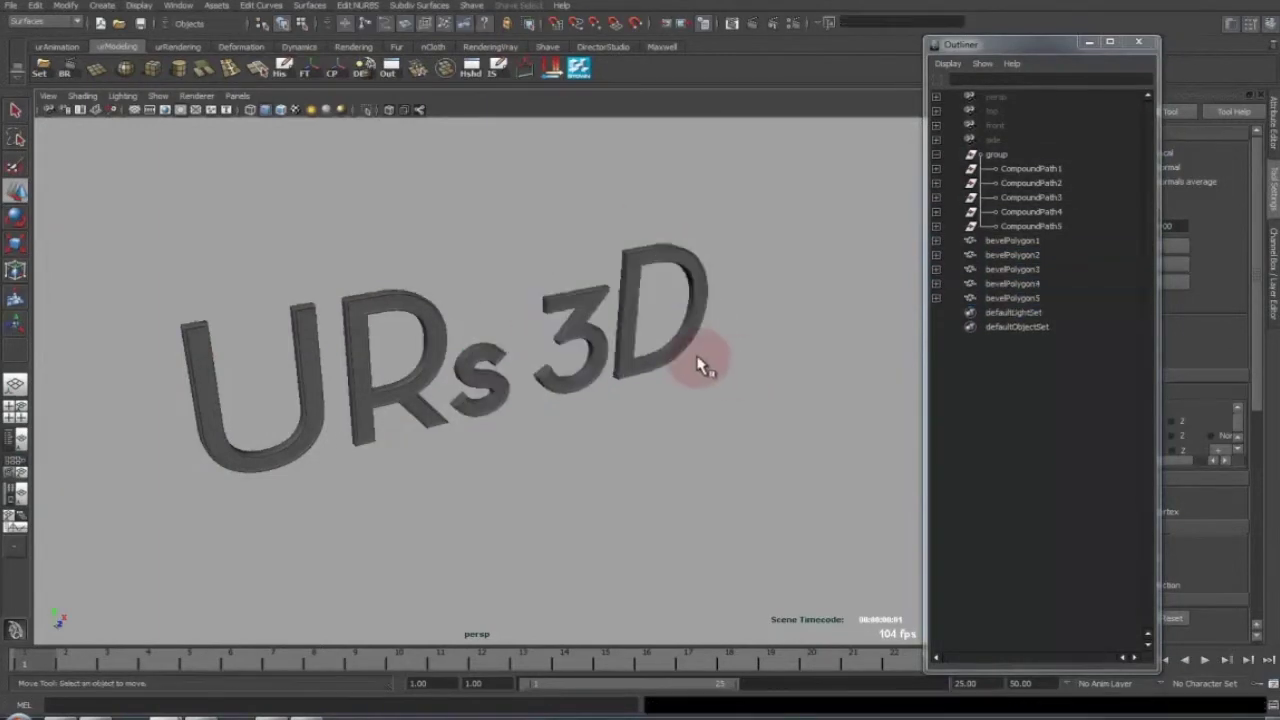
# - Select the five bevelled letters, bevelPolygon1 to bevelPolygon5, close the Outliner and expand their bevelPlus input attributes
pyautogui.keyDown('alt'); pyautogui.moveTo(514, 329); pyautogui.dragTo(591, 466); pyautogui.keyUp('alt')
pyautogui.keyDown('alt'); pyautogui.moveTo(491, 449); pyautogui.dragTo(663, 400); pyautogui.keyUp('alt')
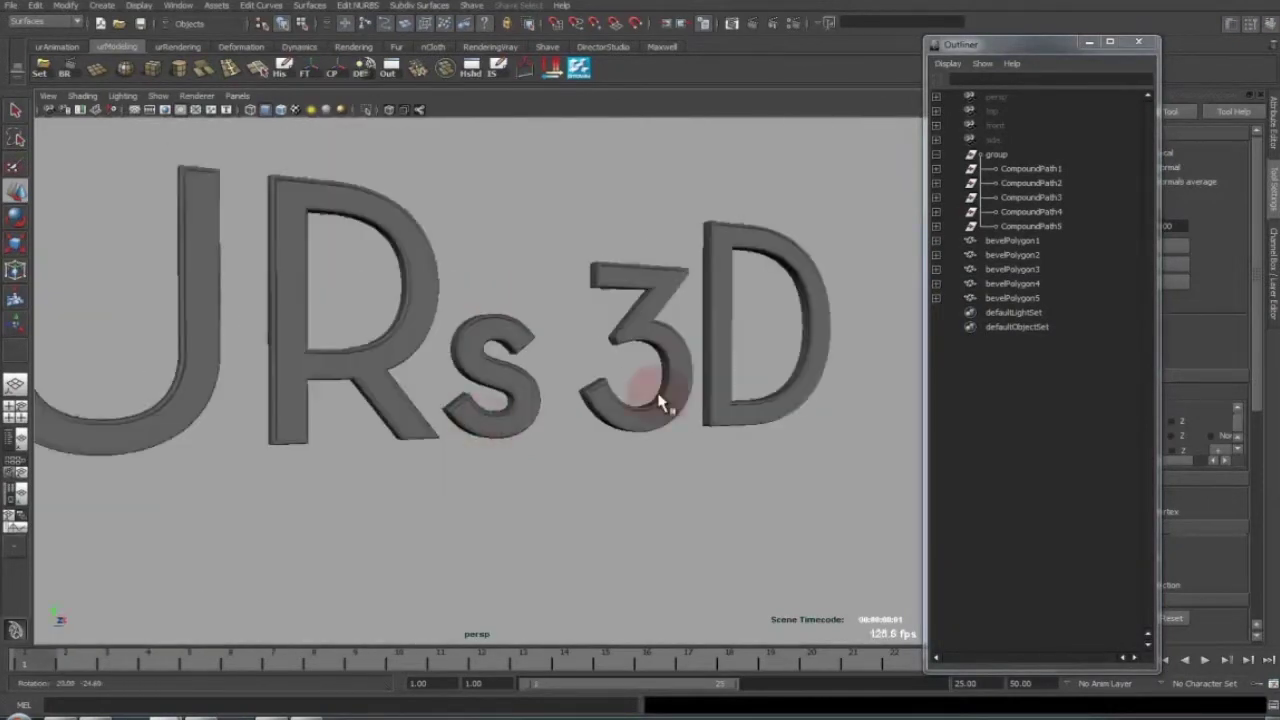
pyautogui.click(1012, 241)
pyautogui.keyDown('shift'); pyautogui.click(1030, 298); pyautogui.keyUp('shift')
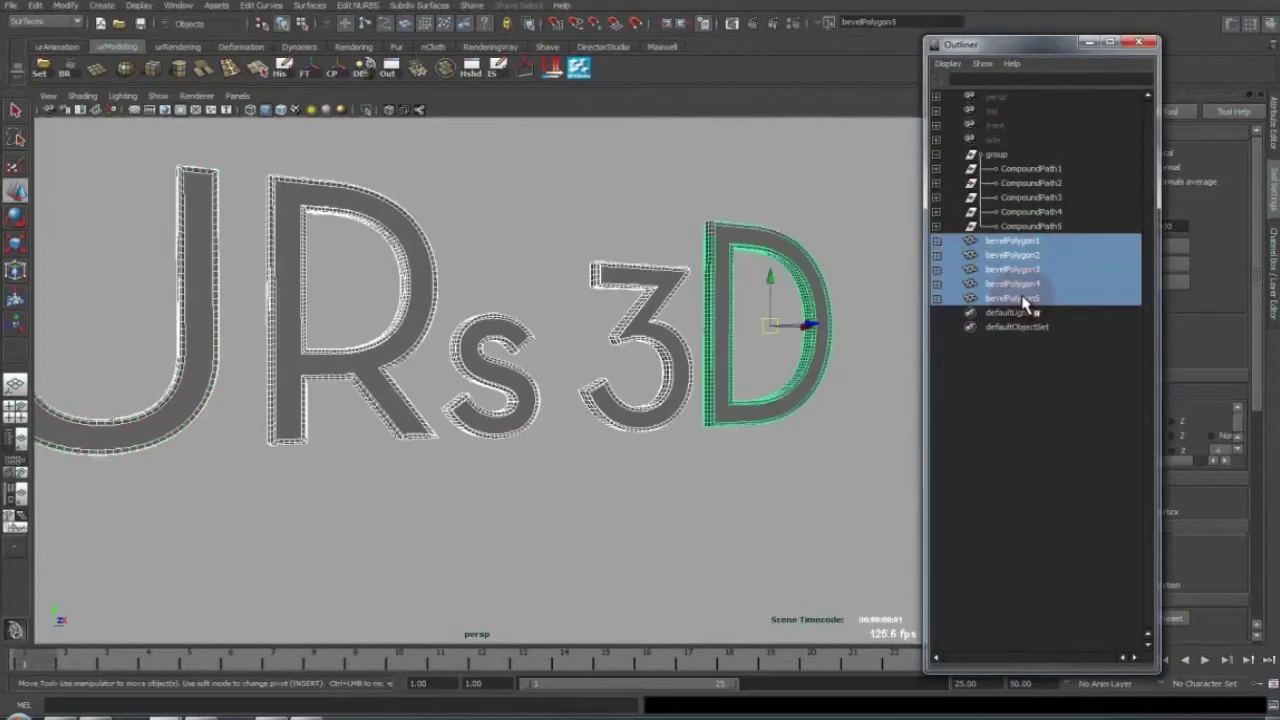
pyautogui.click(1273, 255)
pyautogui.click(1138, 42)
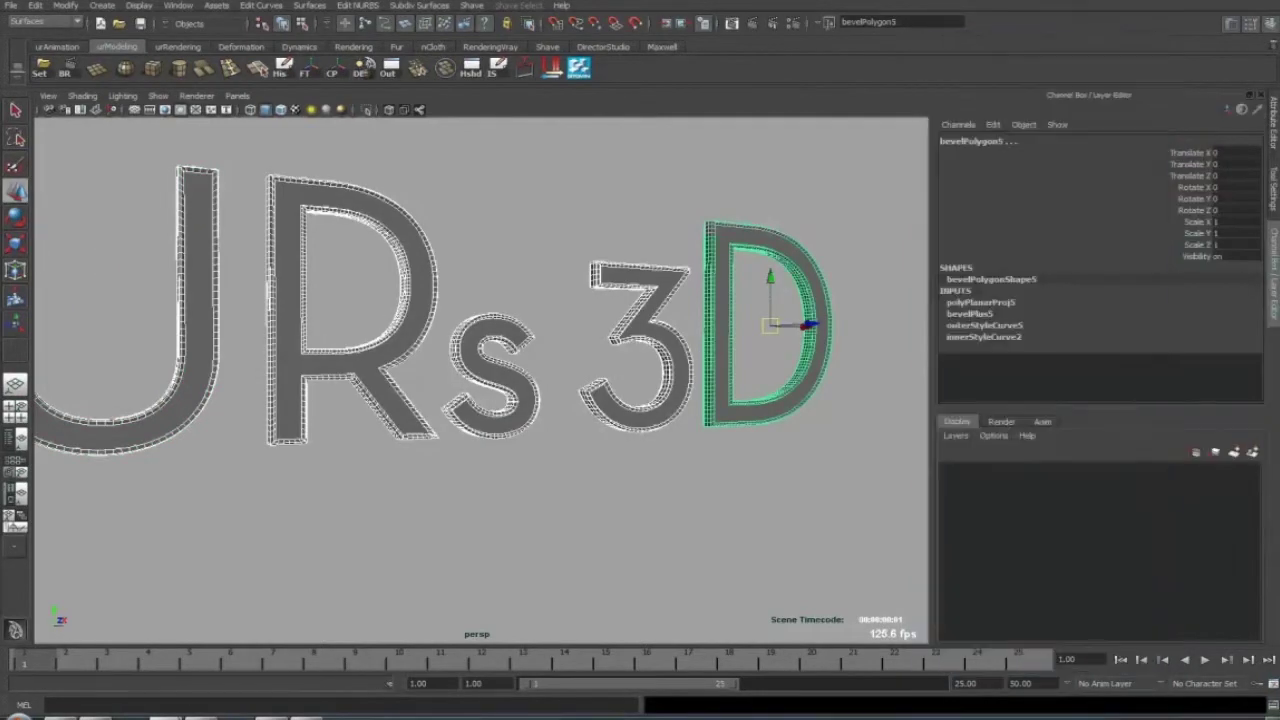
pyautogui.click(986, 314)
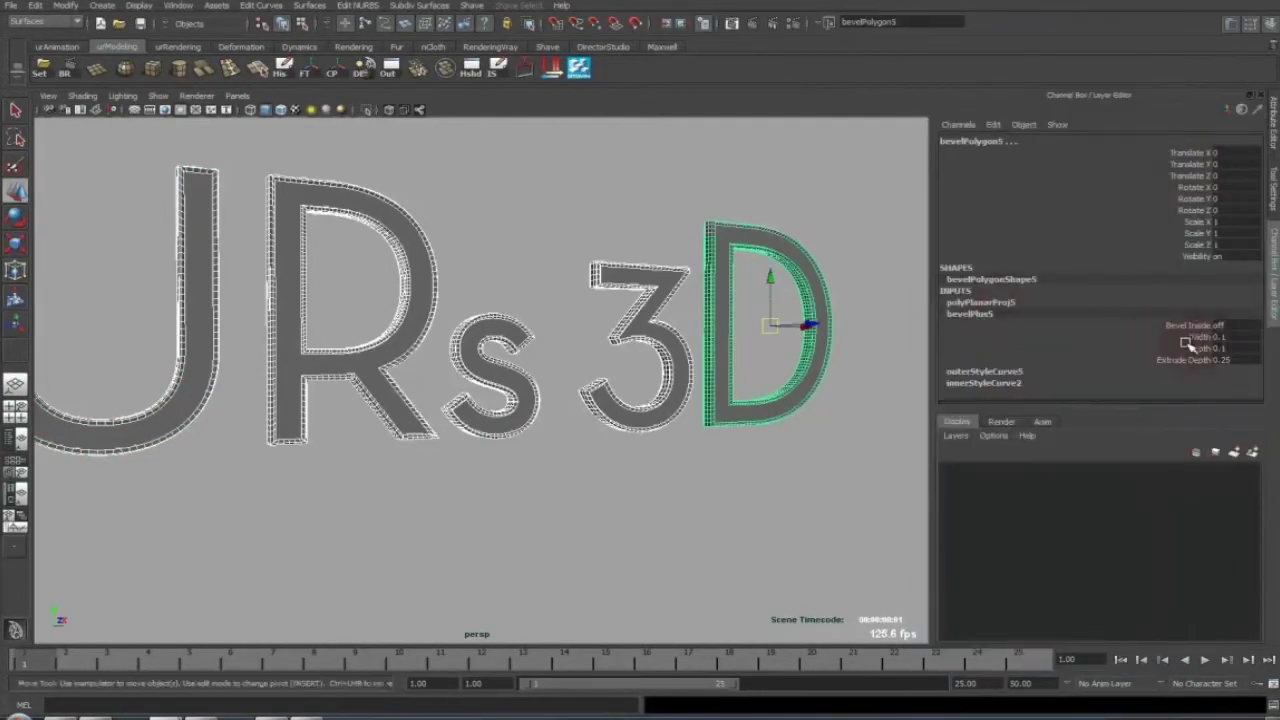
# - Adjust the bevel width and depth of all five letters, increase their extrude depth and deselect them
pyautogui.keyDown('alt'); pyautogui.moveTo(563, 349); pyautogui.dragTo(520, 410); pyautogui.keyUp('alt')
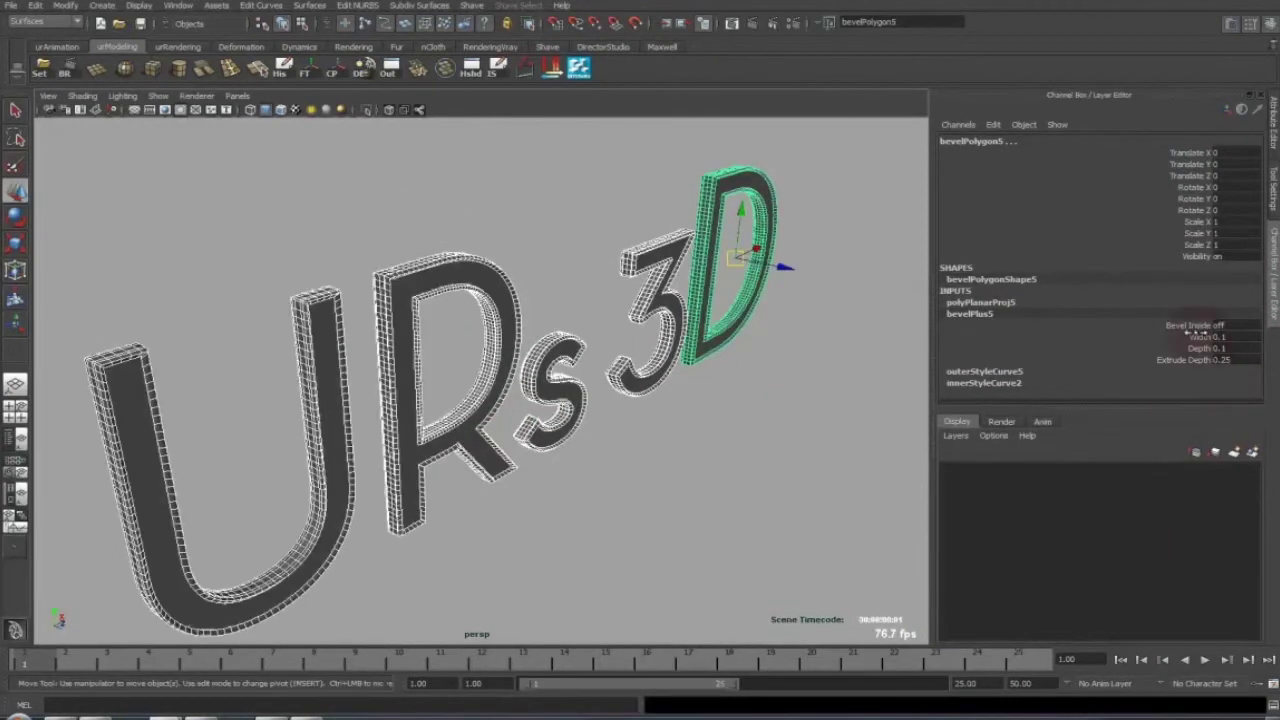
pyautogui.click(1198, 336)
pyautogui.moveTo(666, 338); pyautogui.dragTo(737, 356, button='middle')
pyautogui.keyDown('ctrl'); pyautogui.click(1190, 359); pyautogui.keyUp('ctrl')
pyautogui.click(1200, 348)
pyautogui.click(1058, 360)
pyautogui.click(757, 386)
# - Examine the bevelled edges at the top of the U up close, and the whole logo from an angle
pyautogui.keyDown('alt'); pyautogui.moveTo(757, 386); pyautogui.dragTo(418, 375); pyautogui.keyUp('alt')
pyautogui.keyDown('alt'); pyautogui.moveTo(418, 375); pyautogui.dragTo(262, 338, button='right'); pyautogui.keyUp('alt')
pyautogui.click(350, 309)
pyautogui.keyDown('alt'); pyautogui.moveTo(294, 340); pyautogui.dragTo(334, 320); pyautogui.keyUp('alt')
pyautogui.keyDown('alt'); pyautogui.moveTo(364, 315); pyautogui.dragTo(384, 317, button='right'); pyautogui.keyUp('alt')
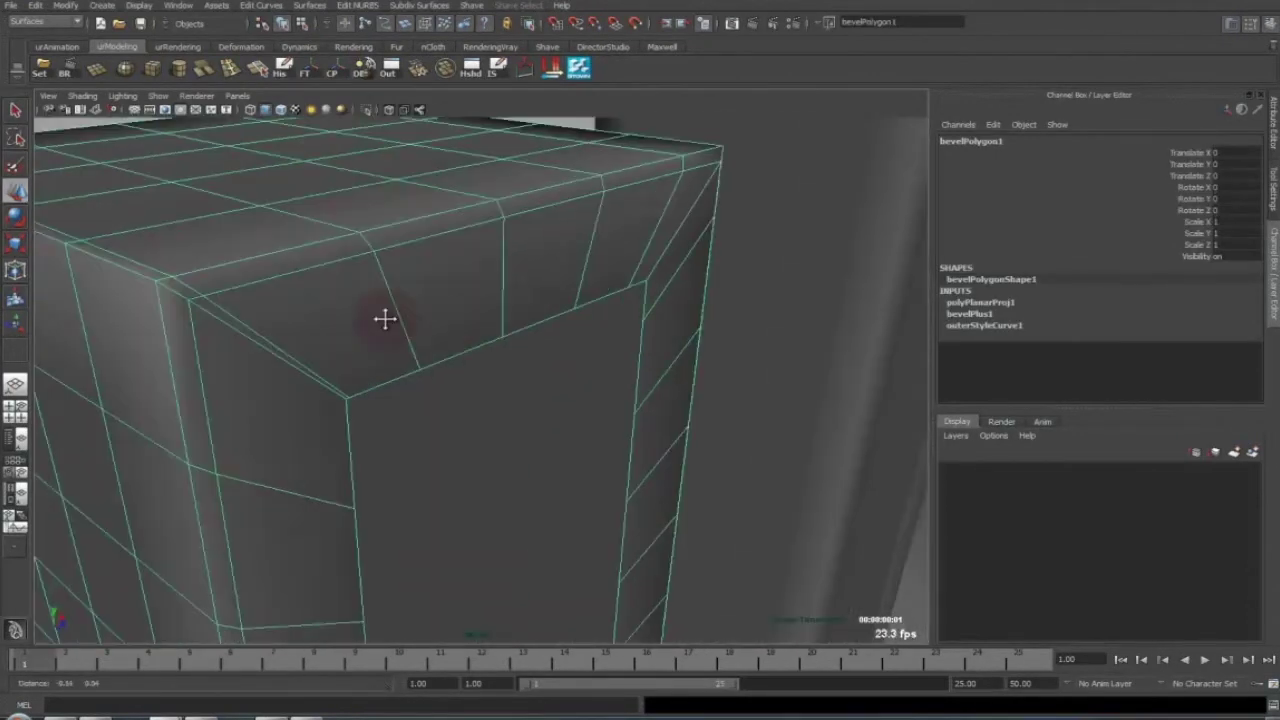
pyautogui.keyDown('alt'); pyautogui.moveTo(434, 317); pyautogui.dragTo(477, 320); pyautogui.keyUp('alt')
pyautogui.keyDown('alt'); pyautogui.moveTo(636, 371); pyautogui.dragTo(470, 322, button='right'); pyautogui.keyUp('alt')
pyautogui.keyDown('alt'); pyautogui.moveTo(626, 404); pyautogui.dragTo(543, 286); pyautogui.keyUp('alt')
pyautogui.scroll(-4, 580, 280)
pyautogui.click(591, 279)
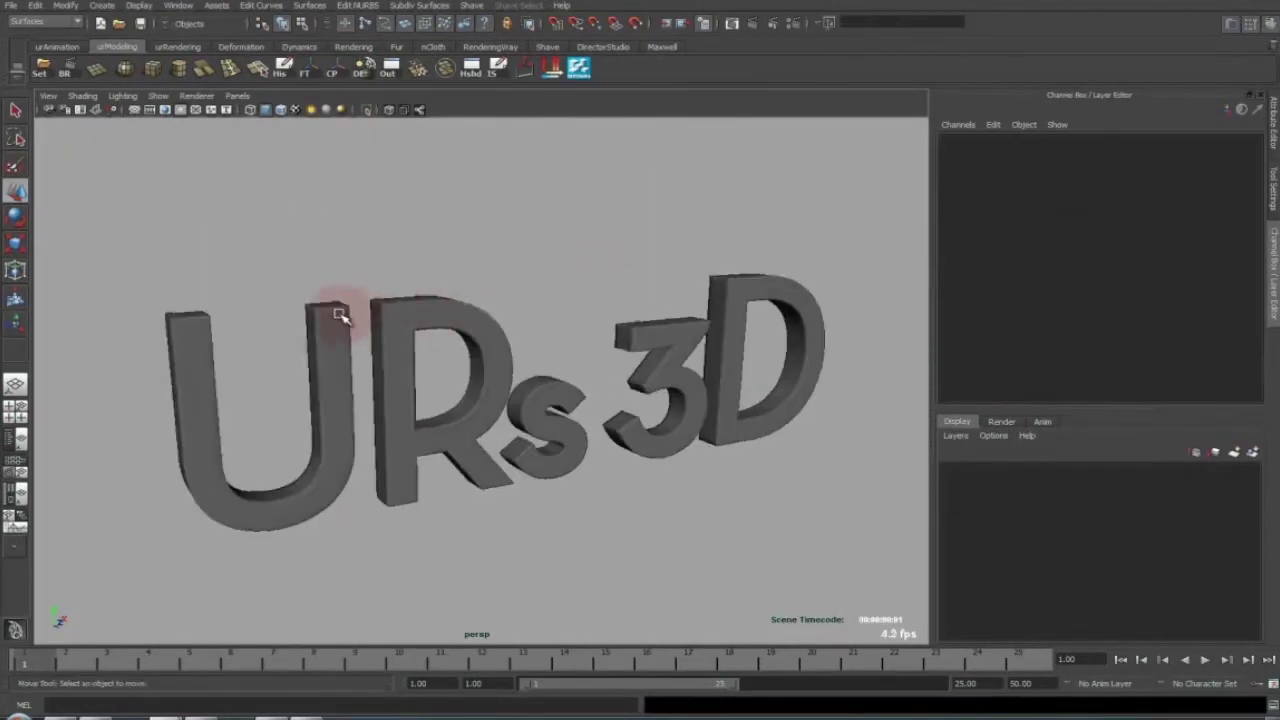
pyautogui.keyDown('alt'); pyautogui.moveTo(425, 319); pyautogui.dragTo(412, 318); pyautogui.keyUp('alt')
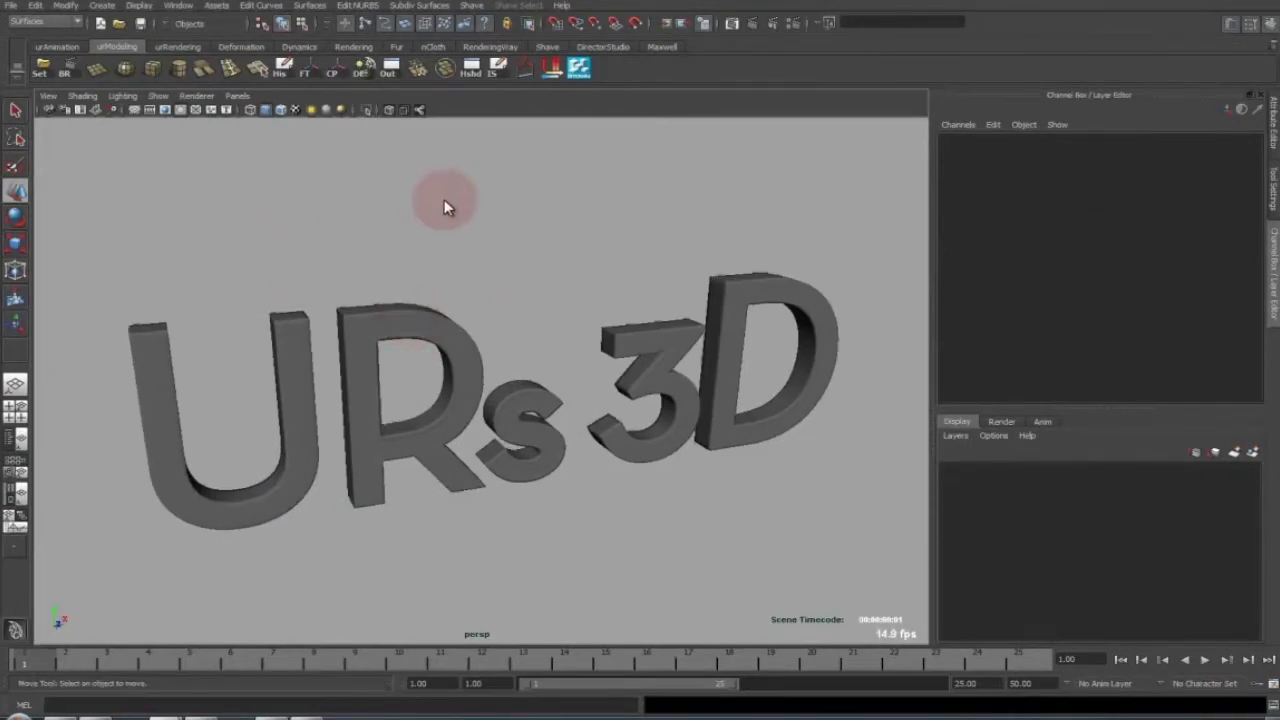
# - Assign a new Maxwell Material to all five letters of the logo
pyautogui.click(662, 47)
pyautogui.moveTo(180, 209); pyautogui.dragTo(729, 434)
pyautogui.rightClick(731, 330)
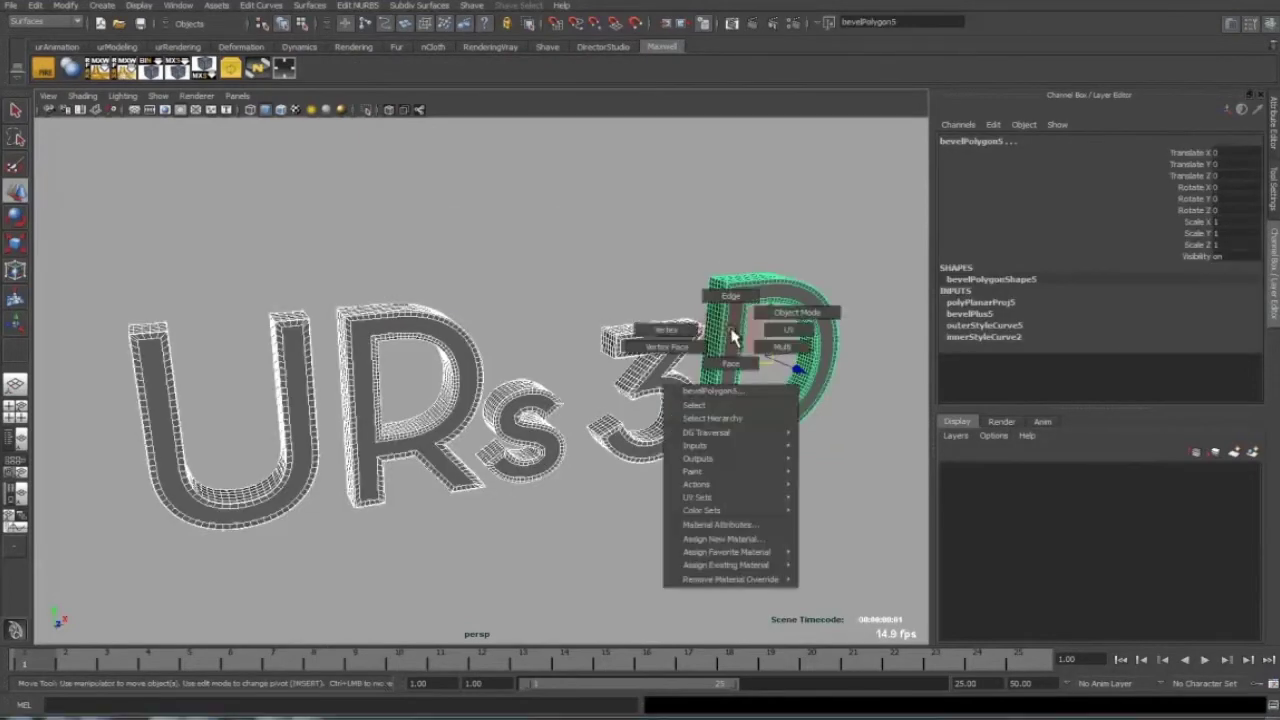
pyautogui.click(730, 540)
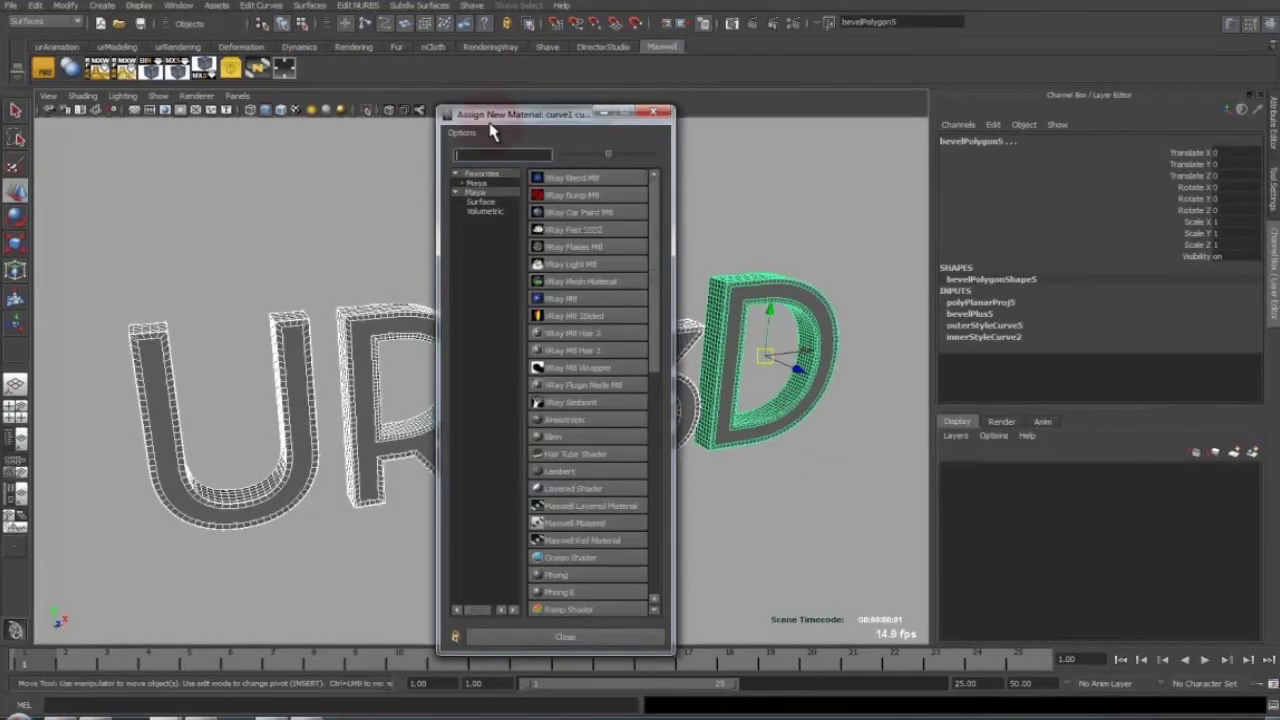
pyautogui.write('max')
pyautogui.click(561, 195)
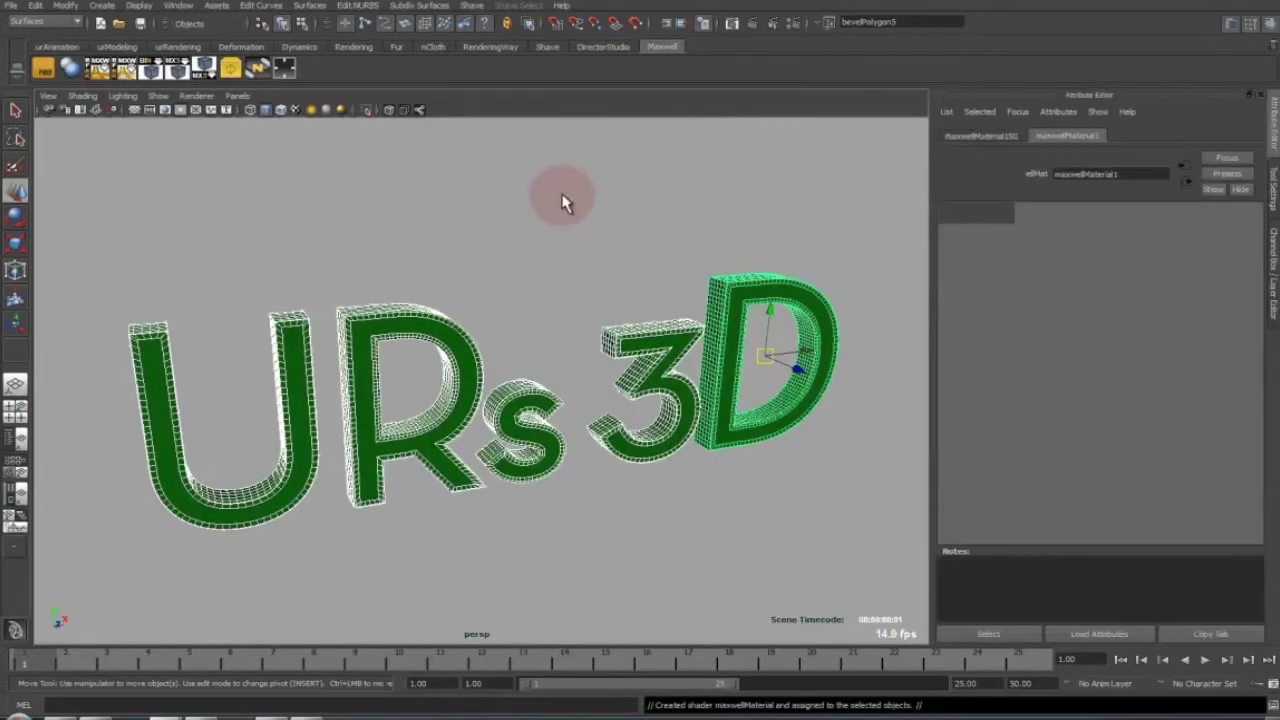
# - Darken the reflectance of the letters' Maxwell material and set its surface roughness to 2
pyautogui.keyDown('alt'); pyautogui.moveTo(589, 239); pyautogui.dragTo(588, 232); pyautogui.keyUp('alt')
pyautogui.click(1258, 136)
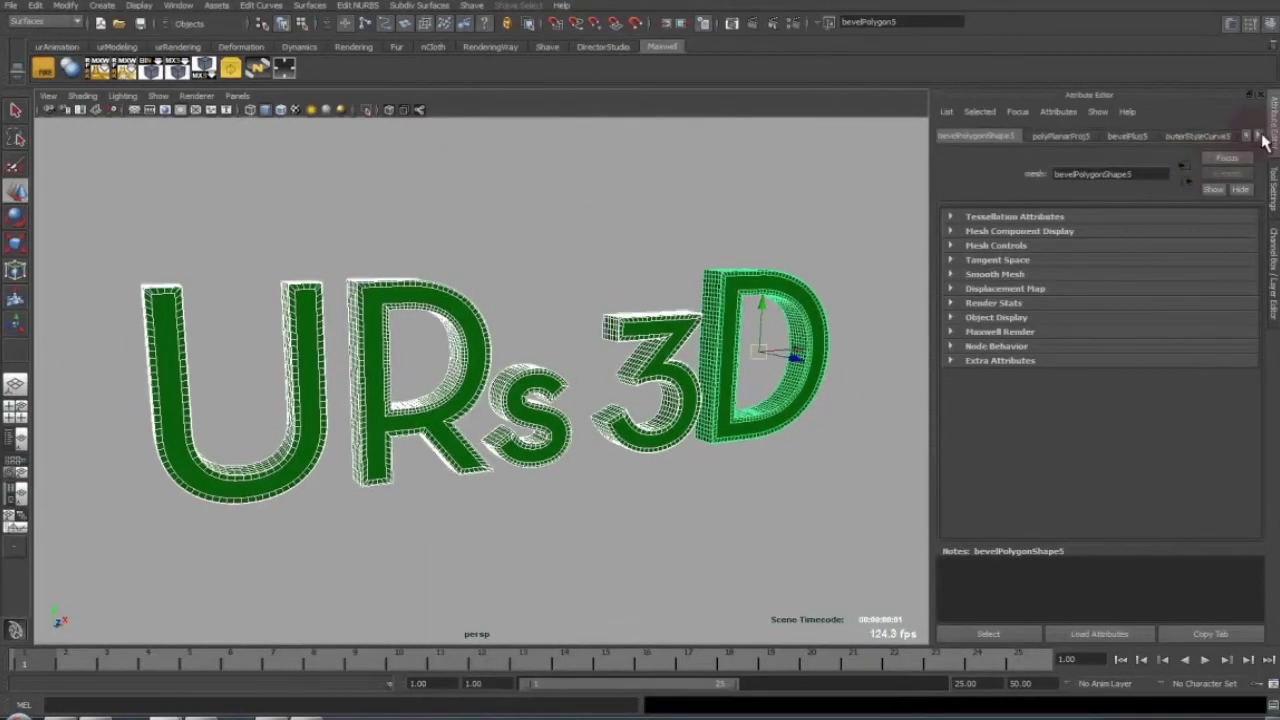
pyautogui.click(1205, 137)
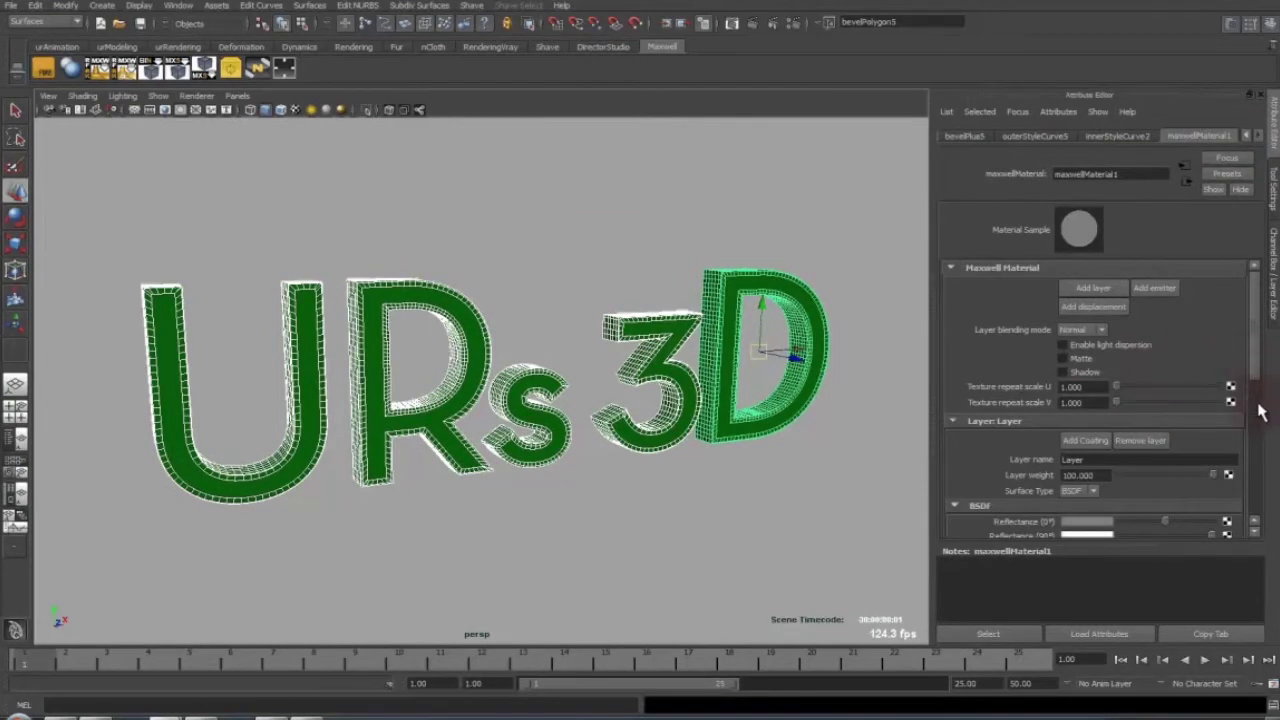
pyautogui.scroll(-3, 1177, 400)
pyautogui.scroll(-3, 1138, 388)
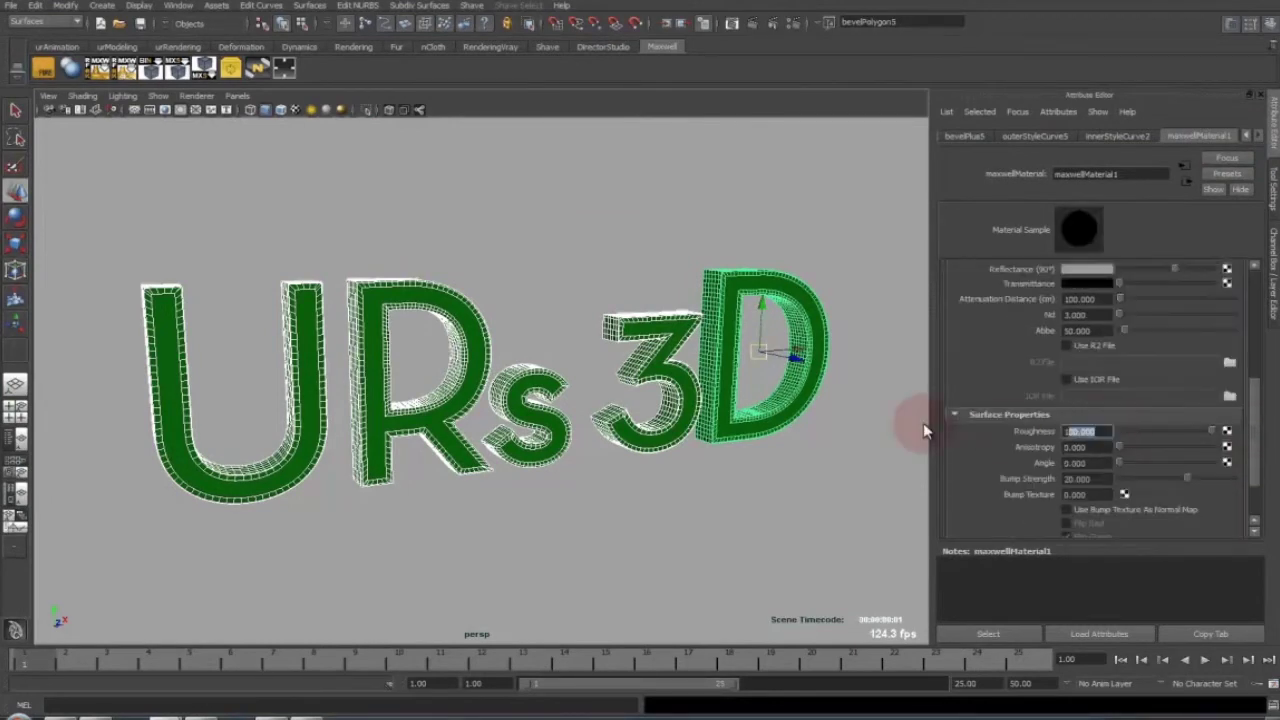
pyautogui.write('2')
pyautogui.press('Return')
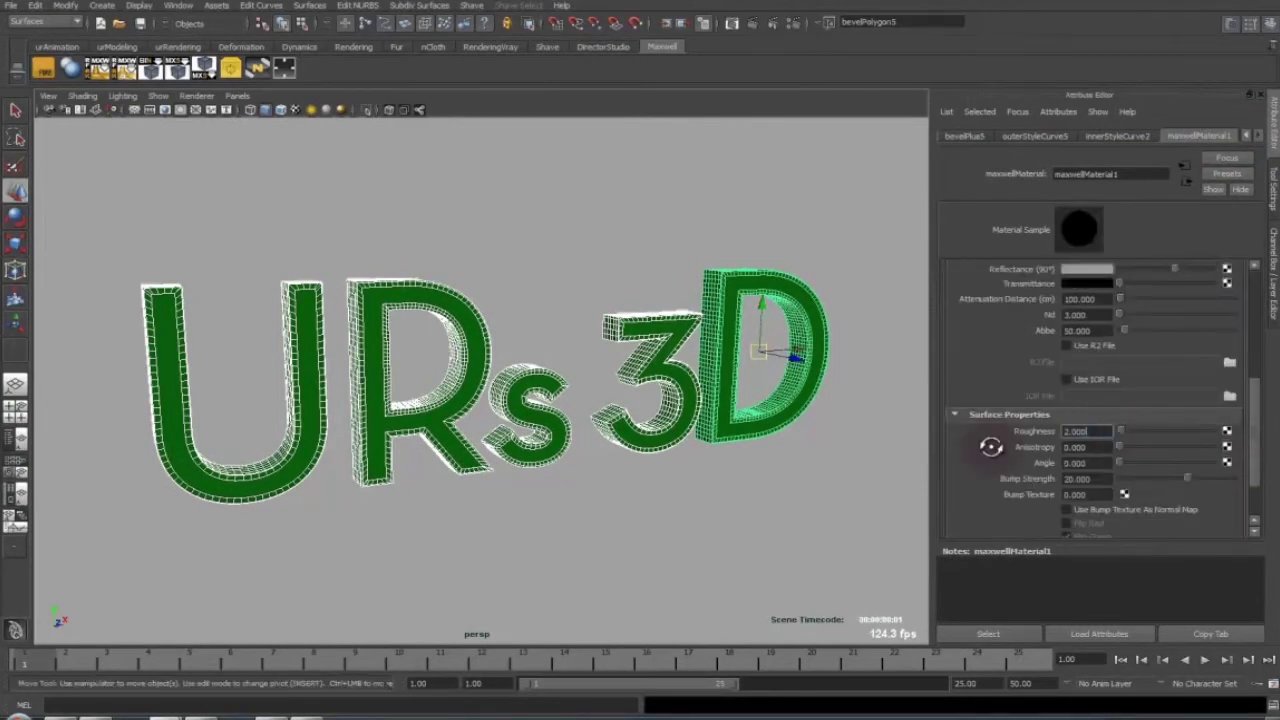
# - Start Maxwell Fast Interactive Rendering of the logo in the perspective view
pyautogui.click(43, 67)
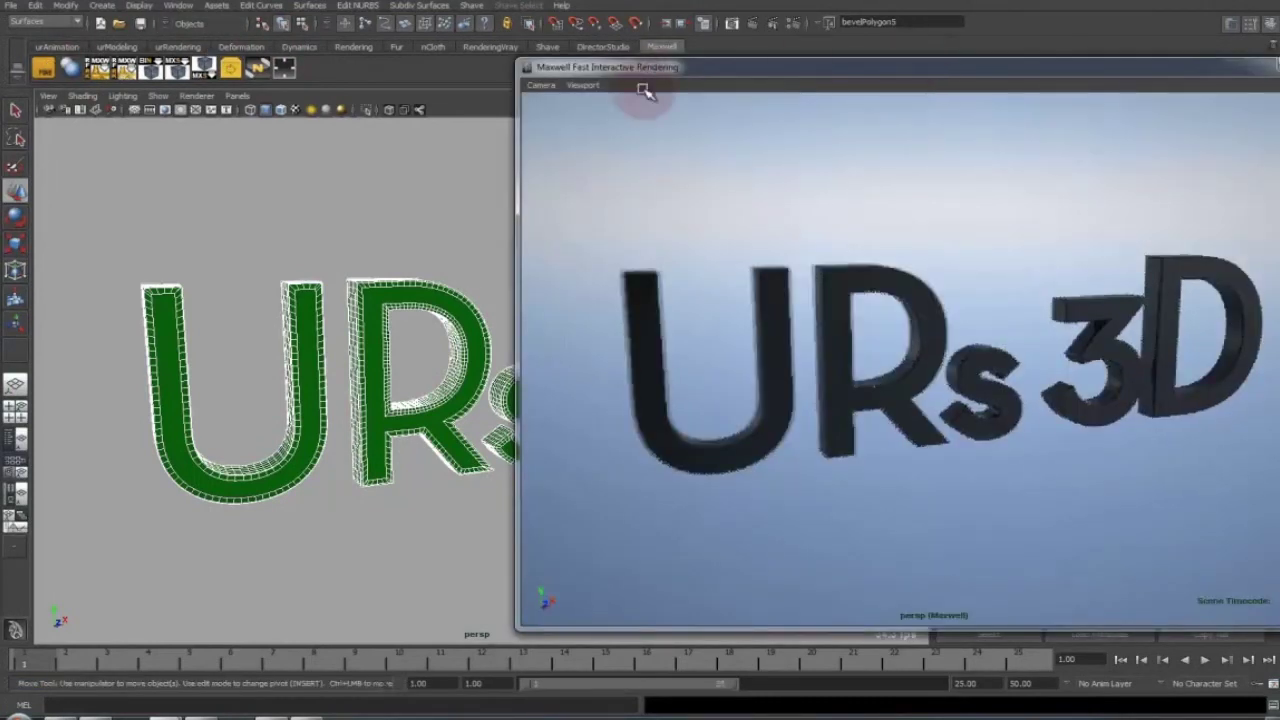